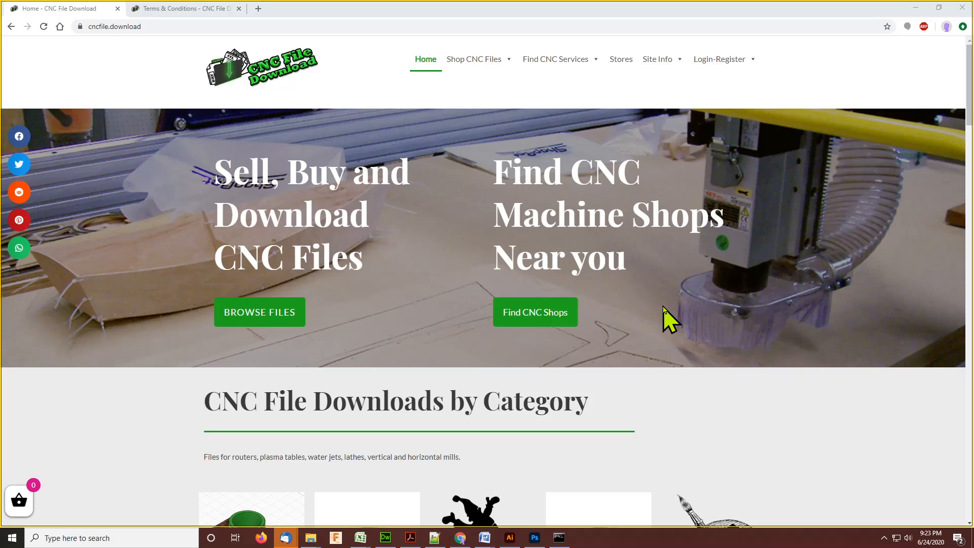
Step: Scroll the home page and reveal the Become a Vendor item under Login-Register
scroll(692, 322, down, 7)
scroll(691, 322, up, 3)
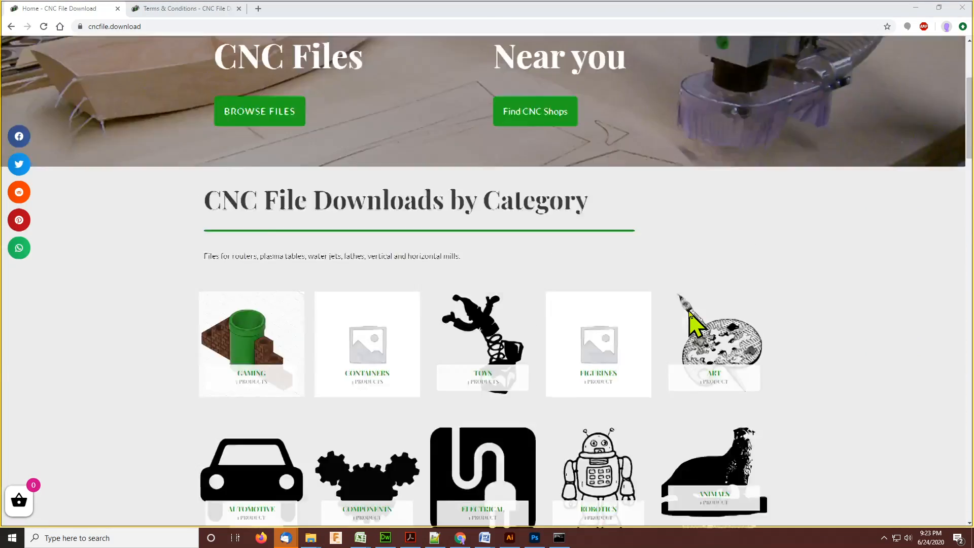
scroll(692, 320, up, 4)
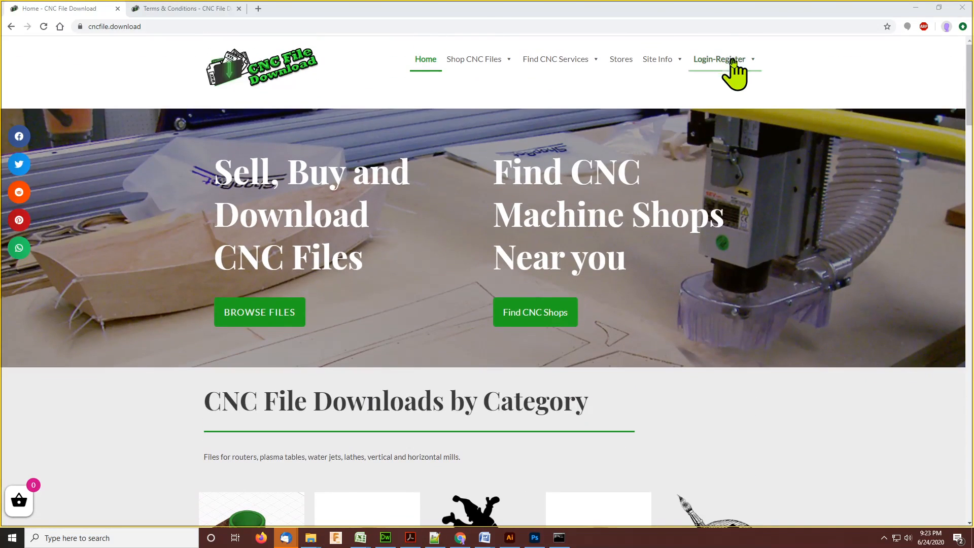
mouse_move(741, 61)
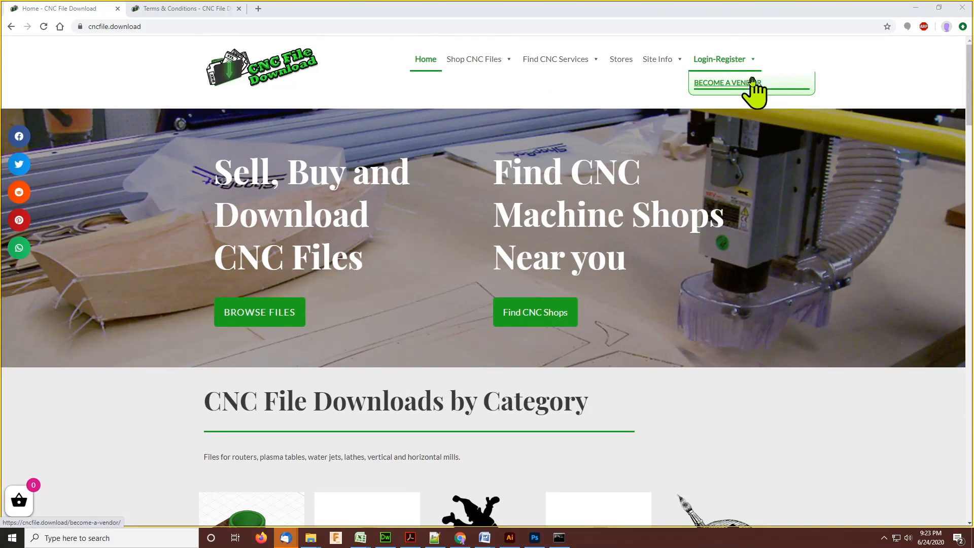
Step: Open Become a Vendor and view the Free, Silver, Gold, Platinum and Diamond plans
click(751, 85)
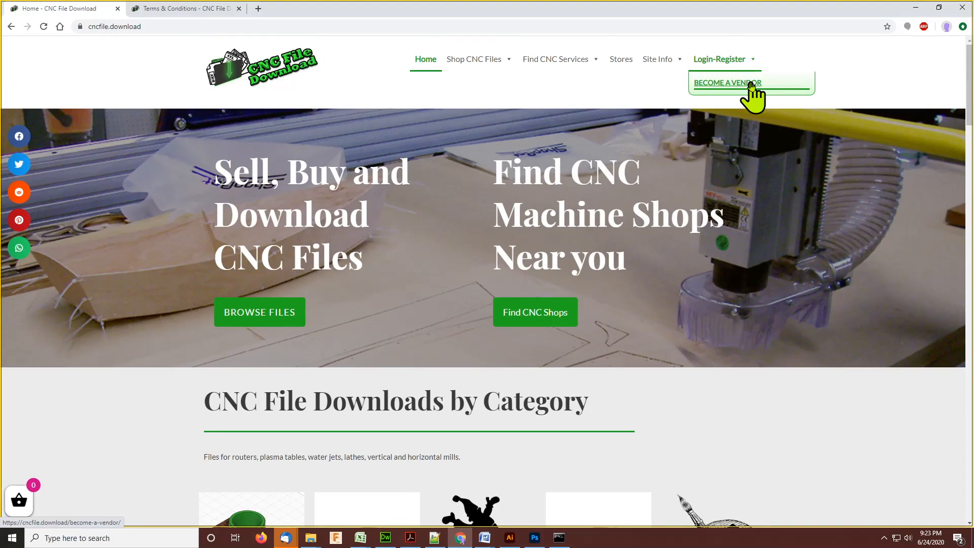
click(751, 85)
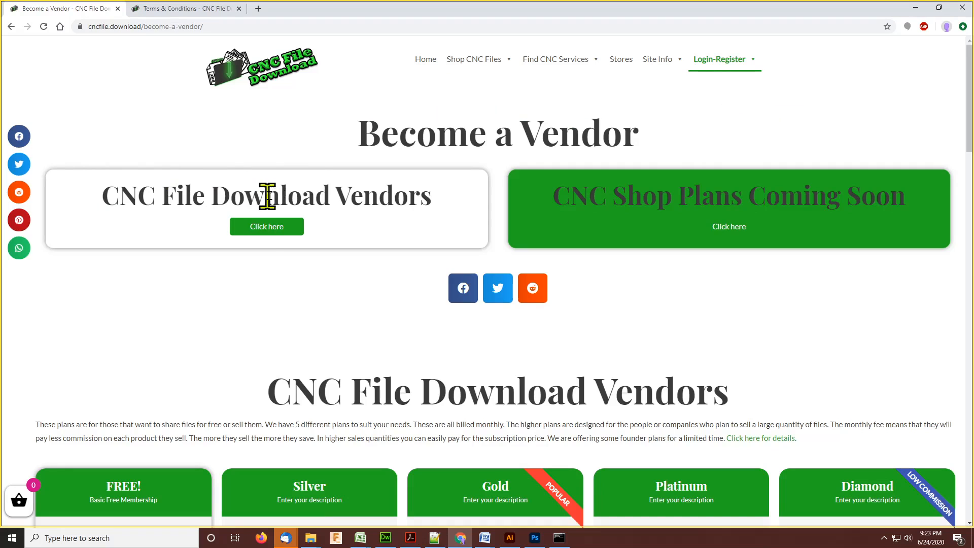
click(264, 227)
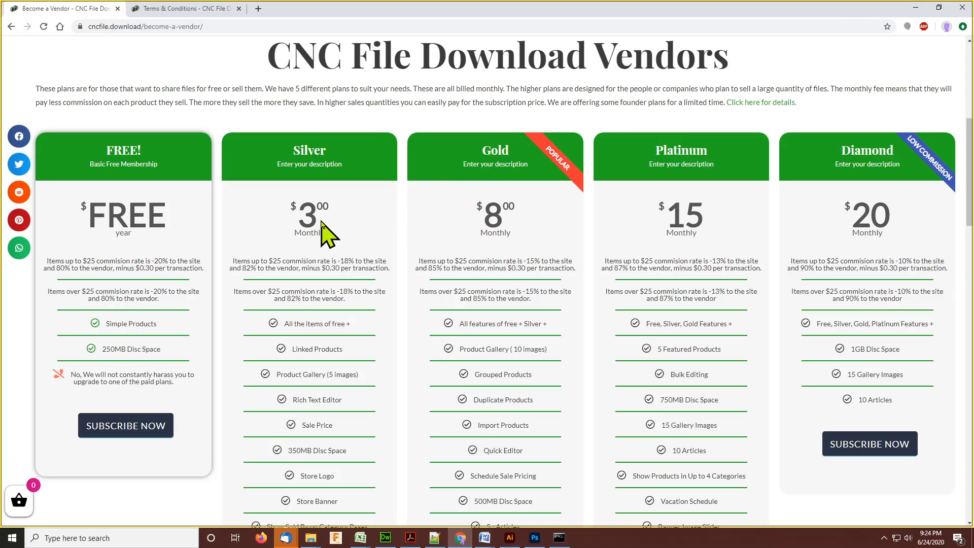
scroll(374, 257, down, 3)
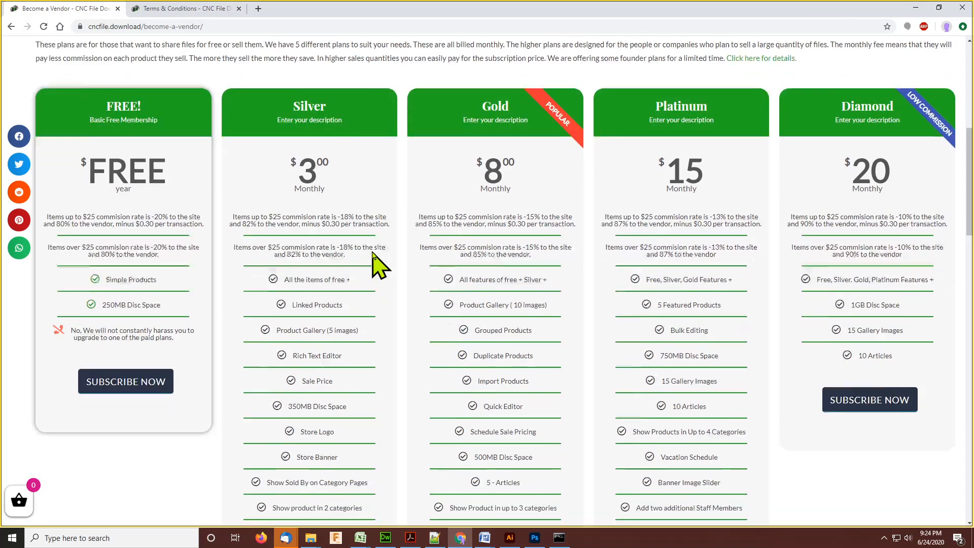
scroll(373, 261, up, 3)
scroll(374, 261, down, 1)
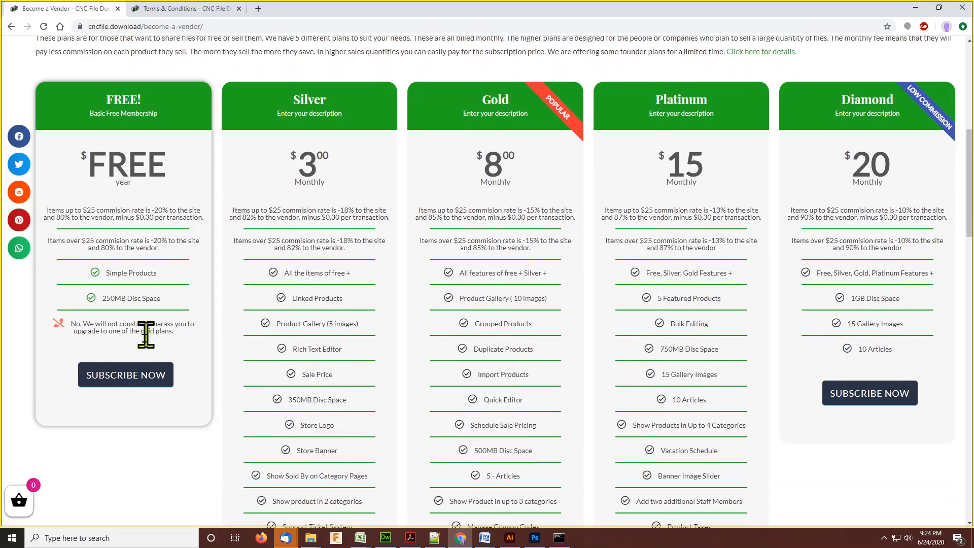
Step: Subscribe to the FREE! vendor plan to open the registration form
click(141, 380)
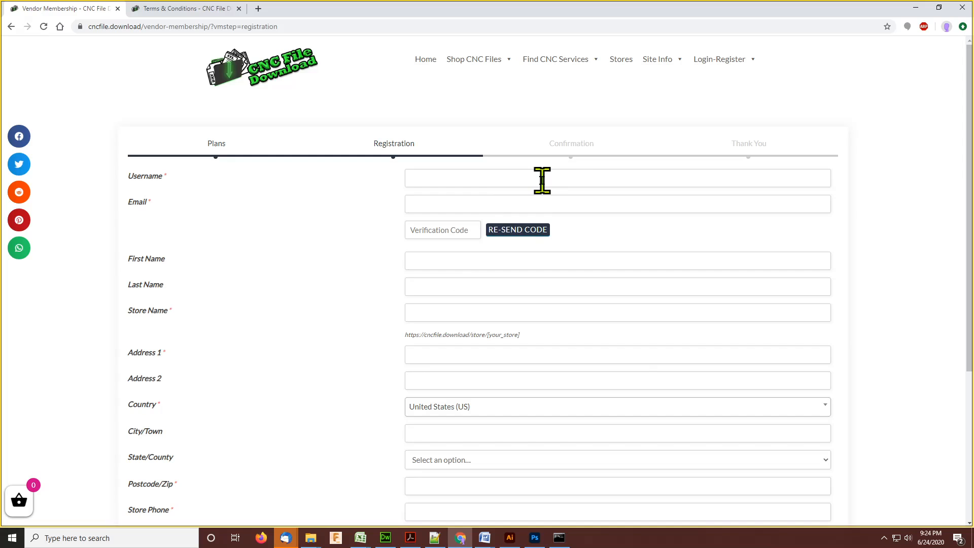
scroll(641, 384, down, 4)
scroll(641, 384, up, 1)
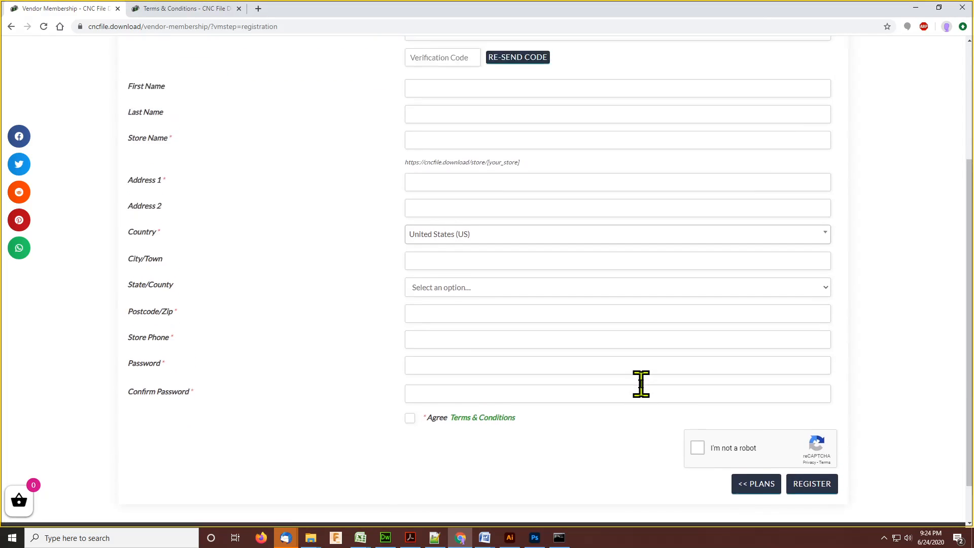
scroll(640, 384, up, 3)
Step: Enter the vendor username, the account e-mail address and the emailed verification code
click(475, 178)
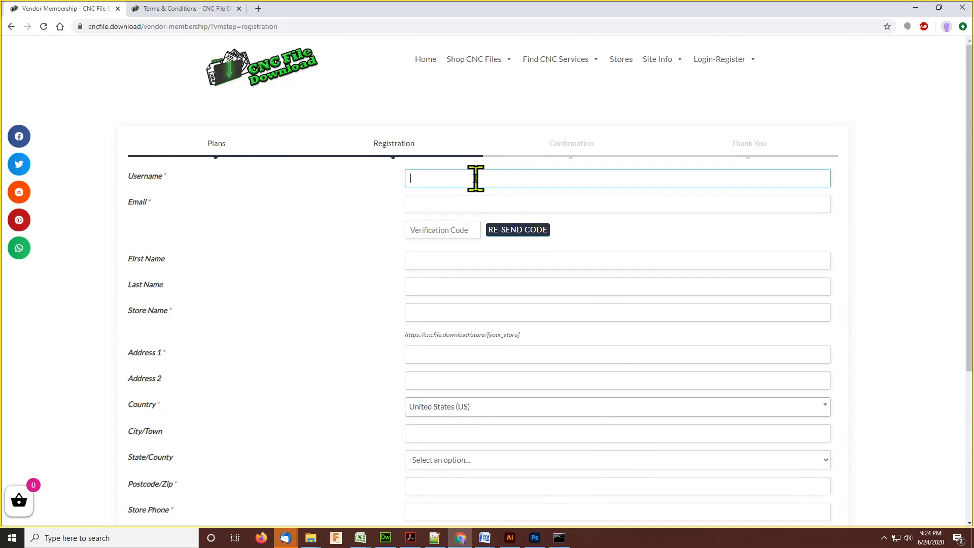
text(cncfilesocial)
key(Tab)
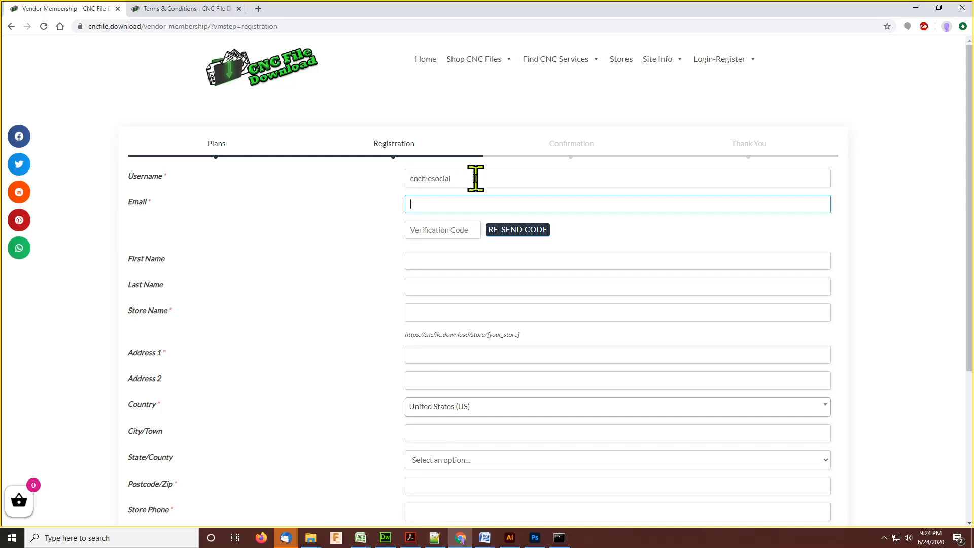
key(Tab)
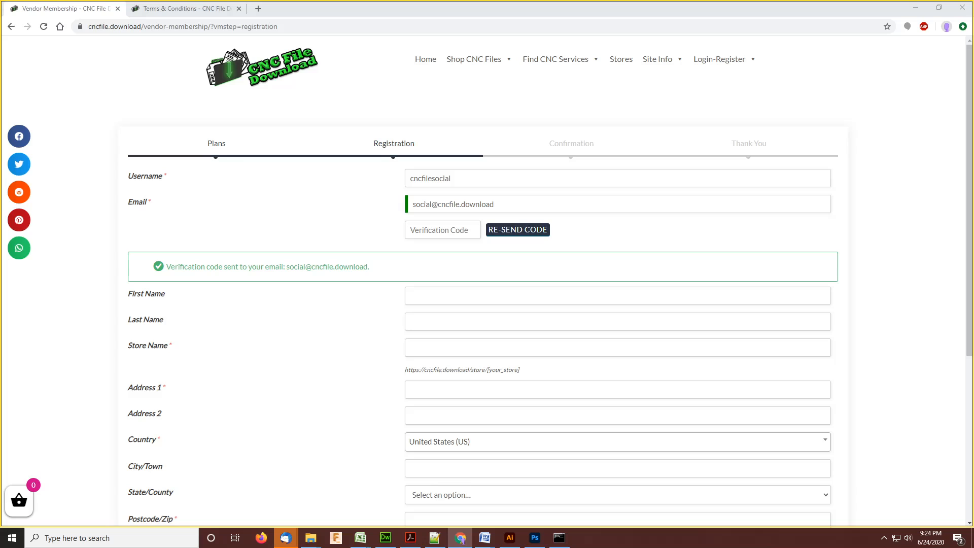
click(465, 223)
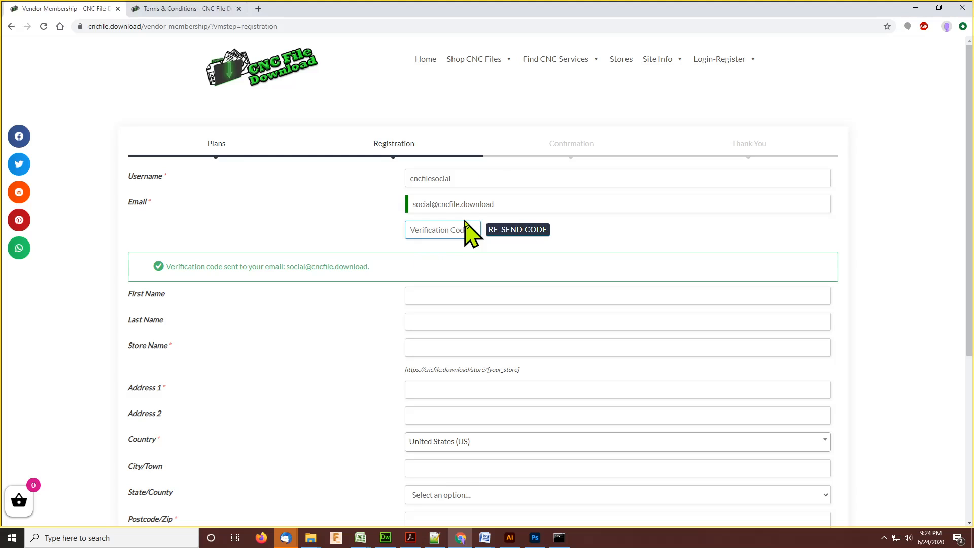
Step: Enter the vendor's first and last name, store name CNC File Social, and first address line
click(447, 297)
text(Chris)
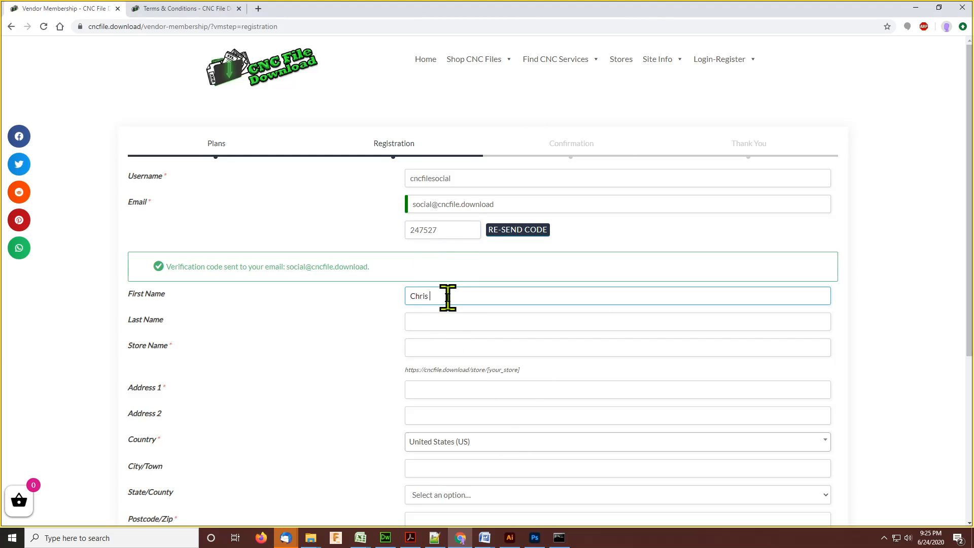
key(Tab)
text(Cr)
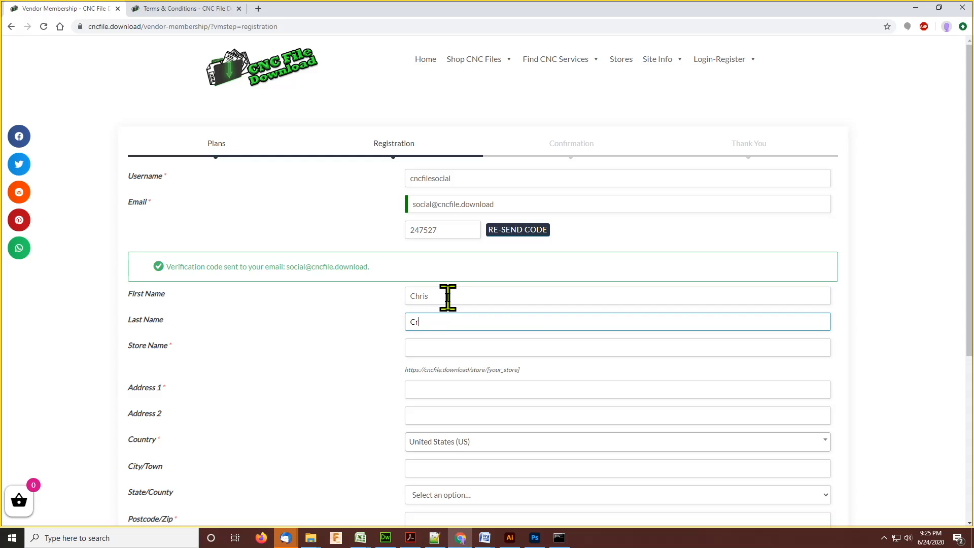
key(Tab)
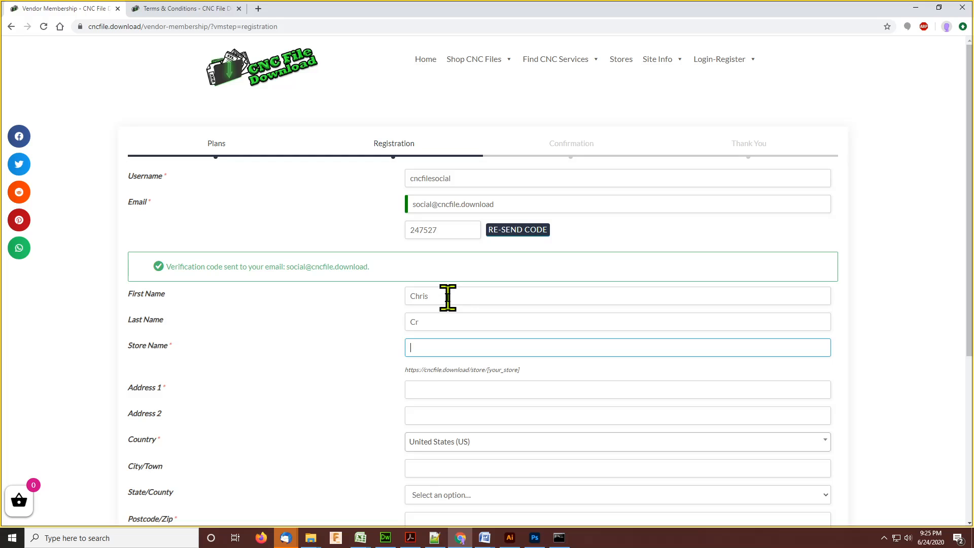
text(CNC File Social)
key(Tab)
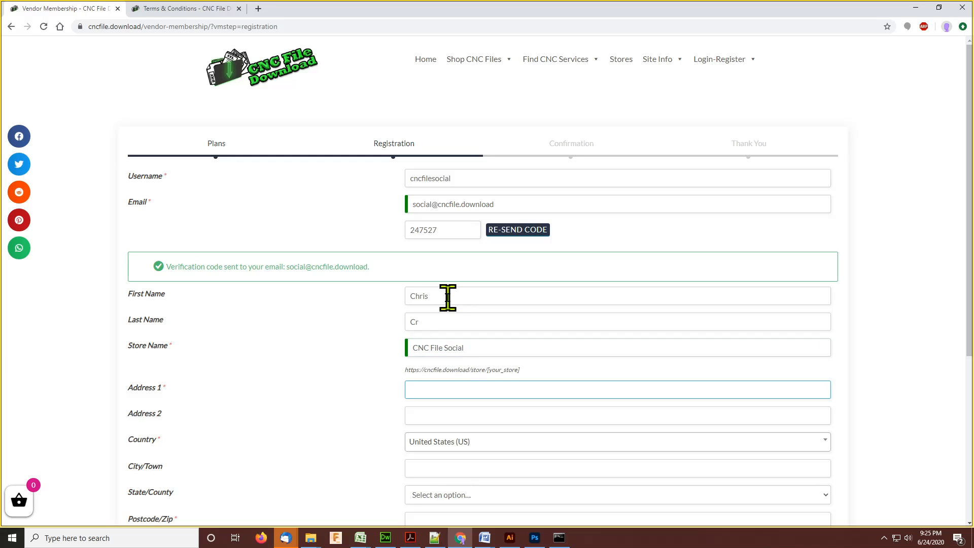
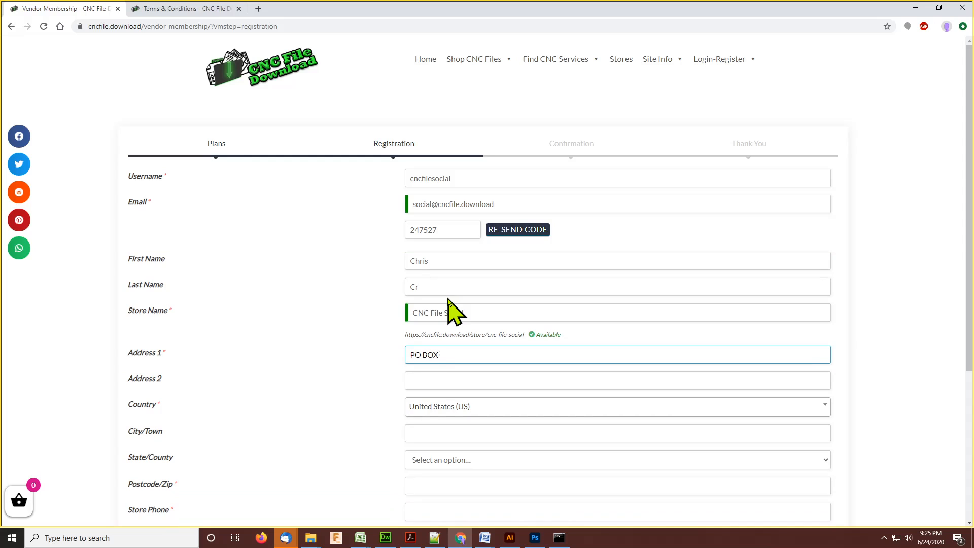
Step: Fill in the city, state, postcode and store phone number
key(Tab)
key(Tab)
key(Tab)
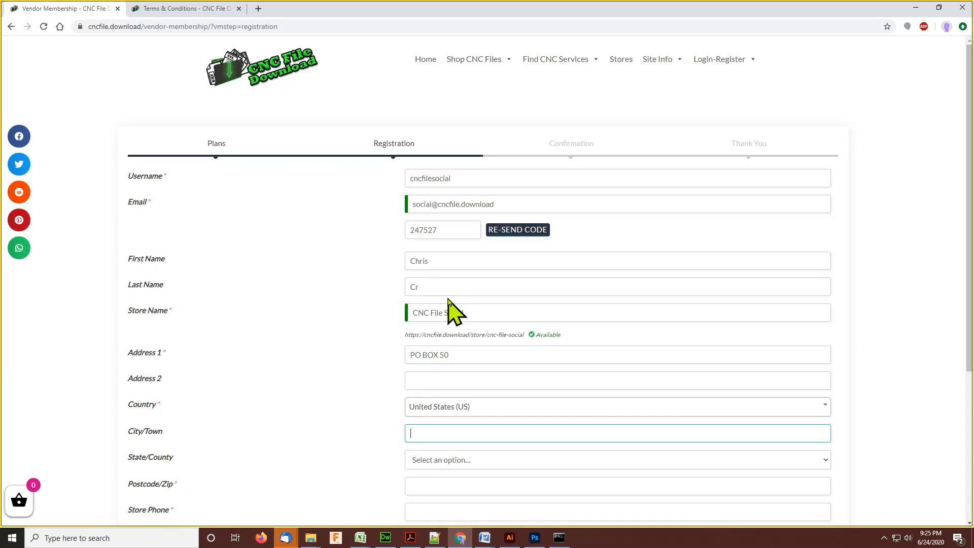
text(Vale)
key(Tab)
text(no)
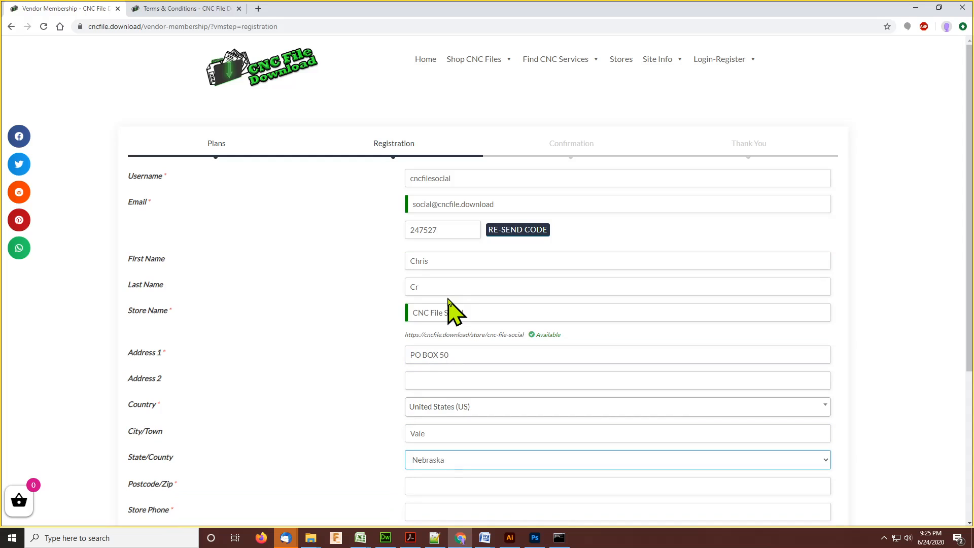
key(Tab)
text(28)
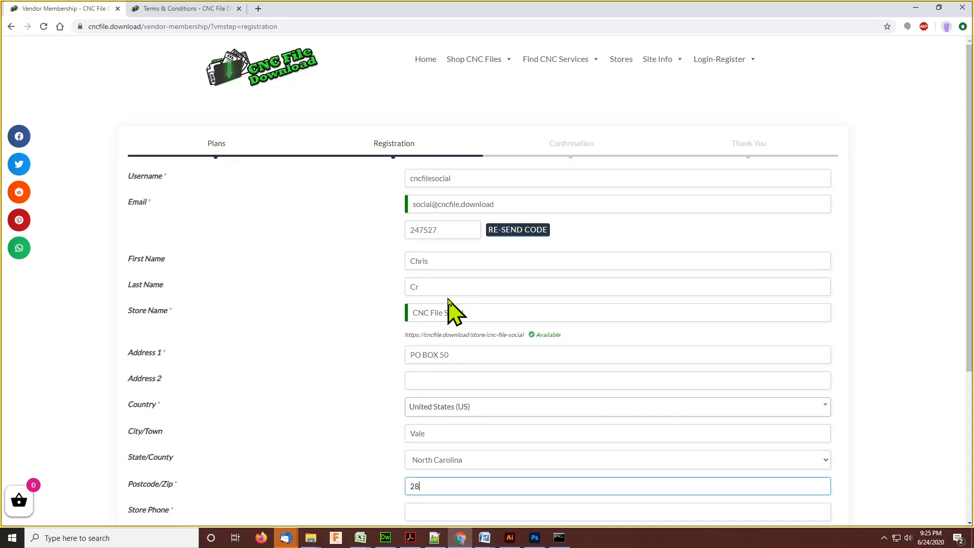
text(168)
key(Tab)
text(1234)
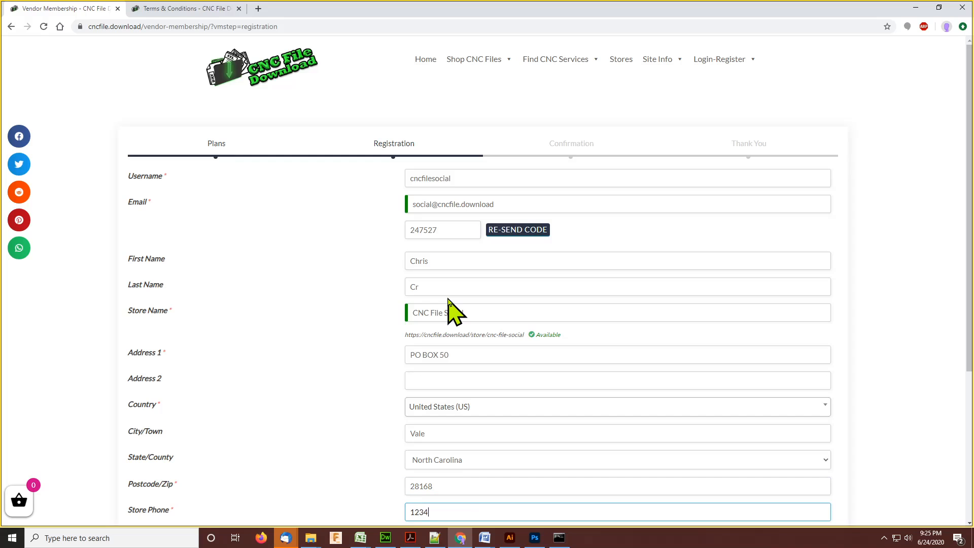
text(56789)
Step: Enter the account password and type it again in Confirm Password
key(Tab)
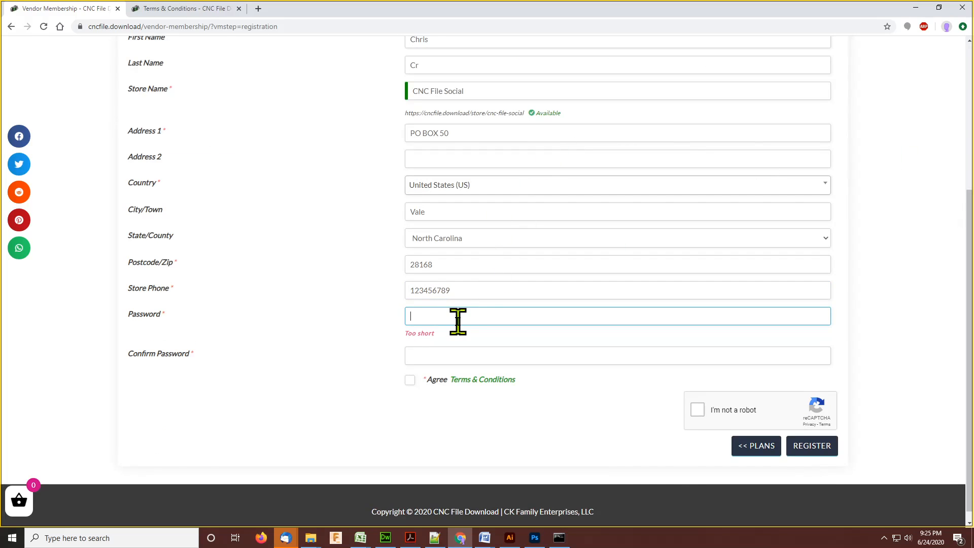
key(Tab)
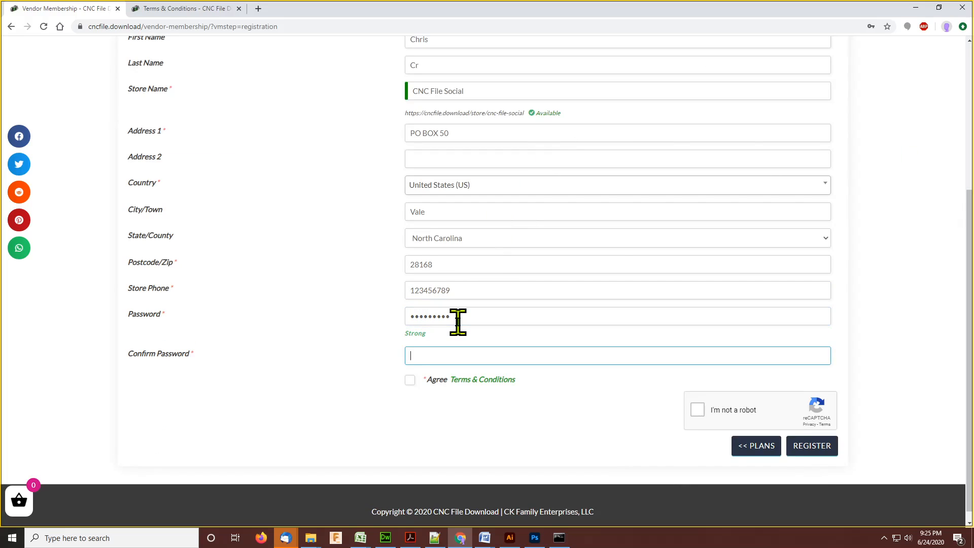
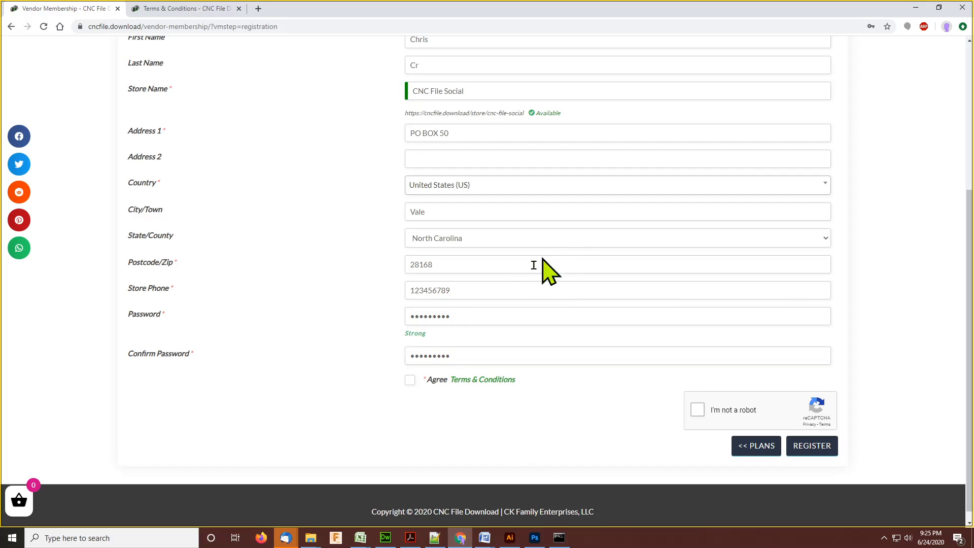
click(408, 380)
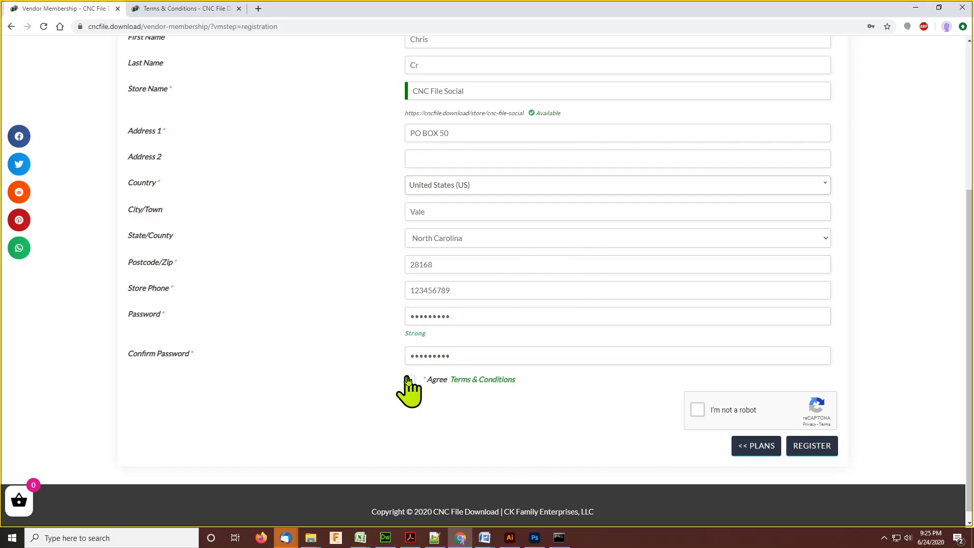
Step: Open the Terms & Conditions page and scroll through the full terms
click(468, 381)
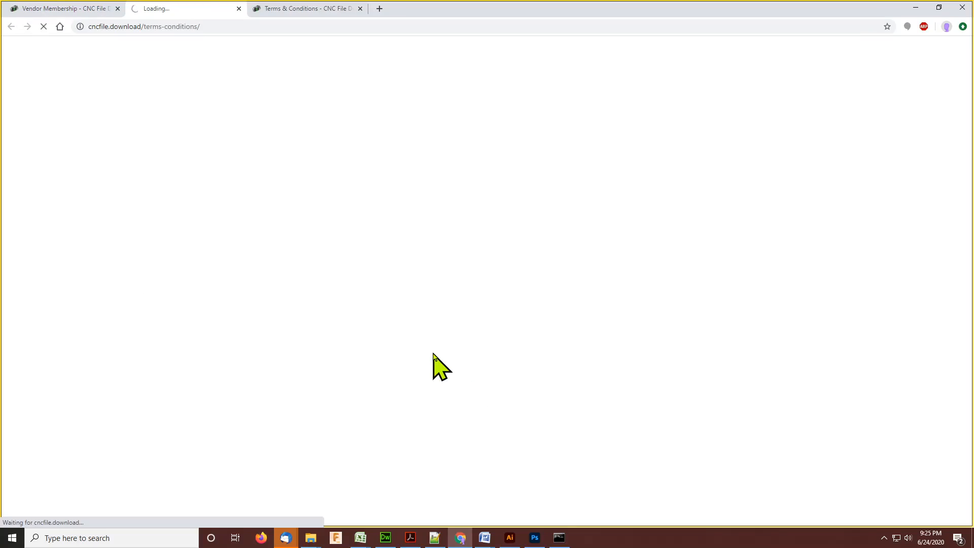
scroll(326, 337, down, 2)
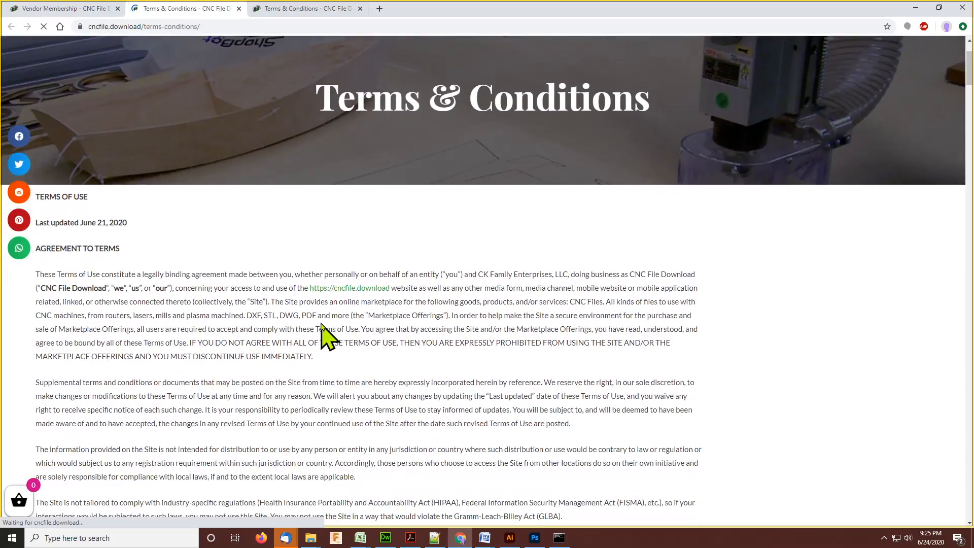
scroll(321, 325, down, 14)
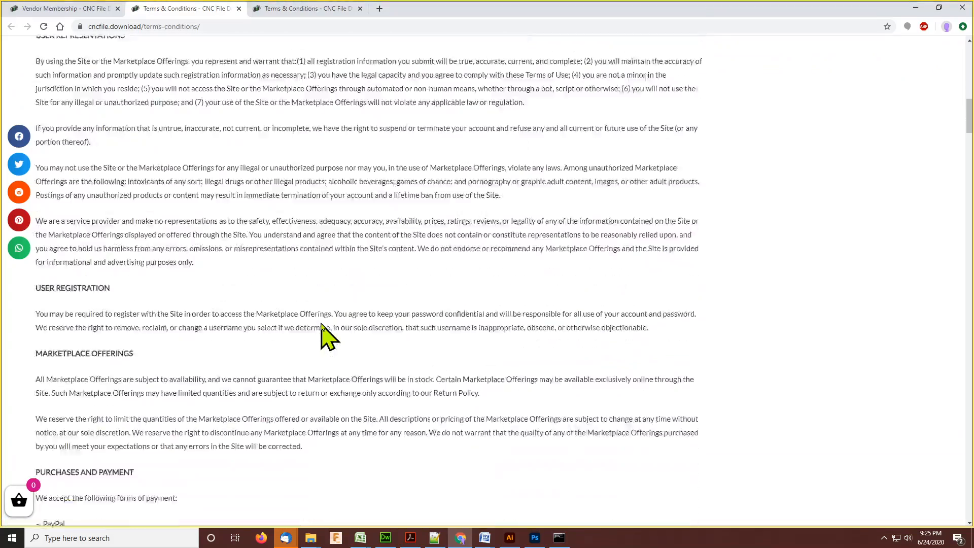
scroll(327, 336, down, 20)
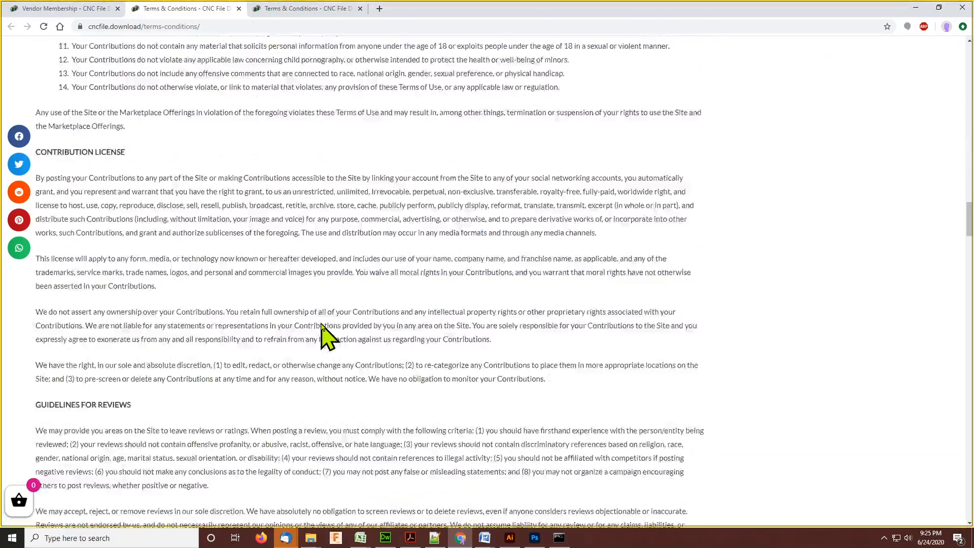
scroll(326, 337, down, 12)
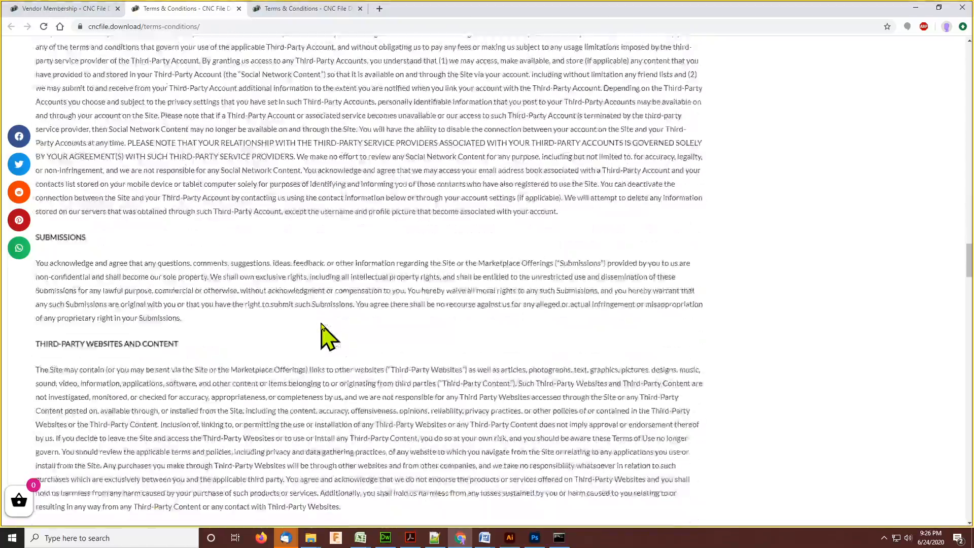
scroll(326, 336, down, 15)
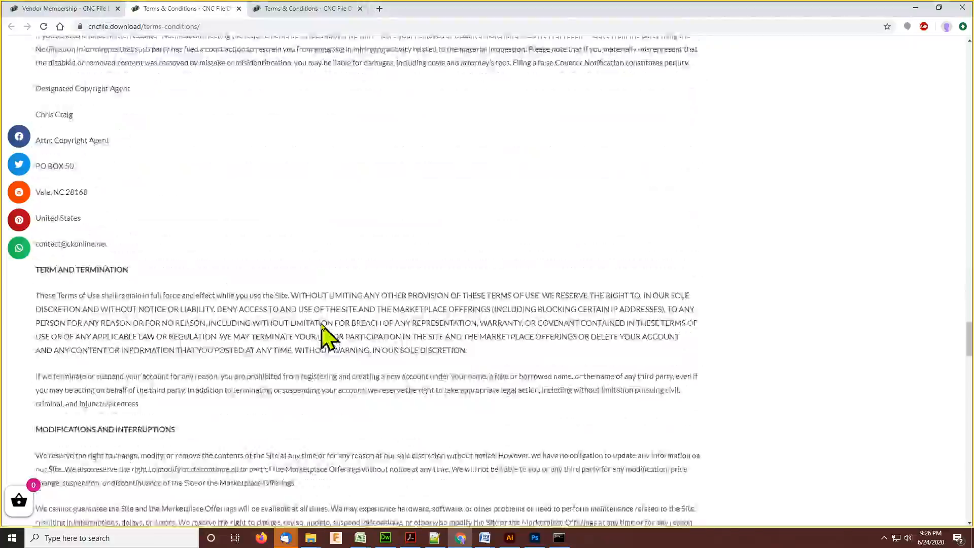
scroll(326, 336, up, 20)
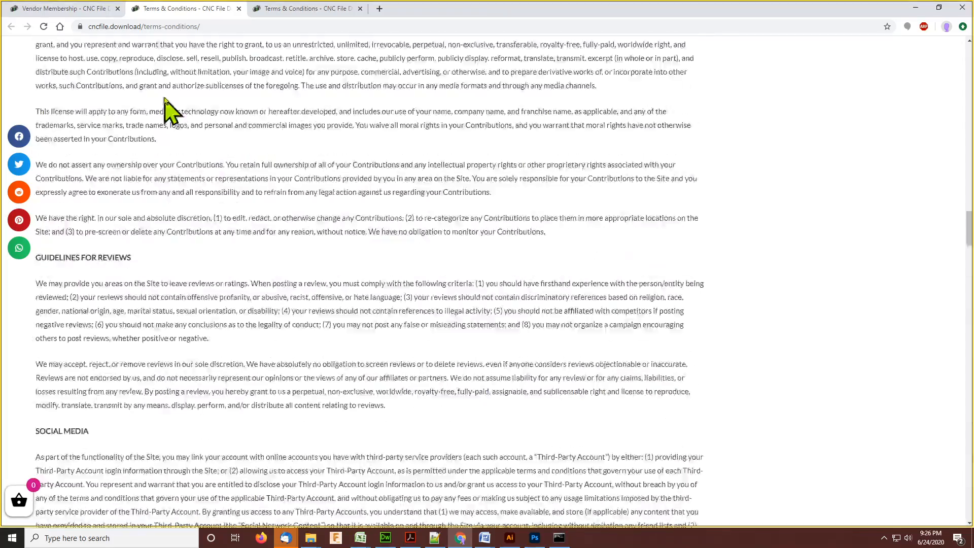
scroll(167, 109, up, 15)
Step: Agree to the terms, solve the motorcycle image check, and submit with REGISTER
click(81, 6)
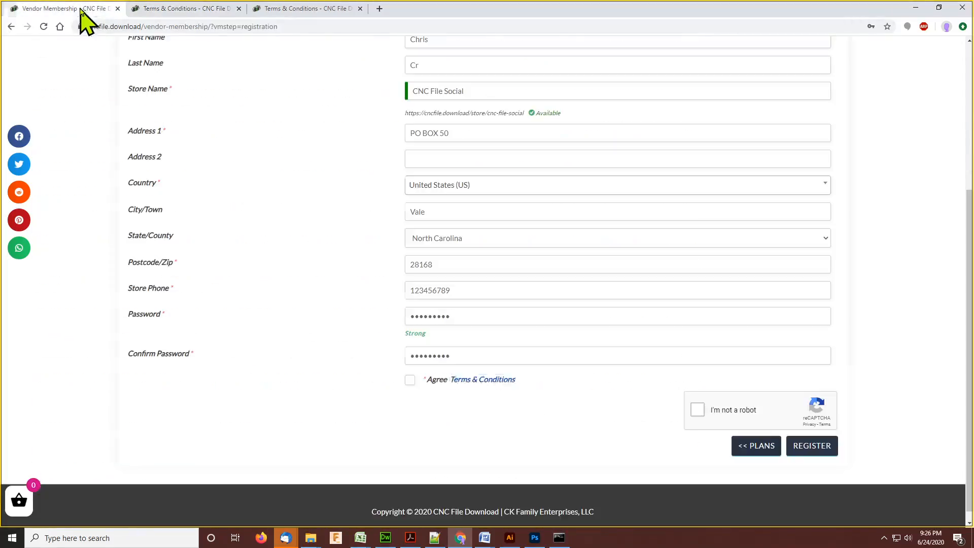
click(411, 382)
click(698, 411)
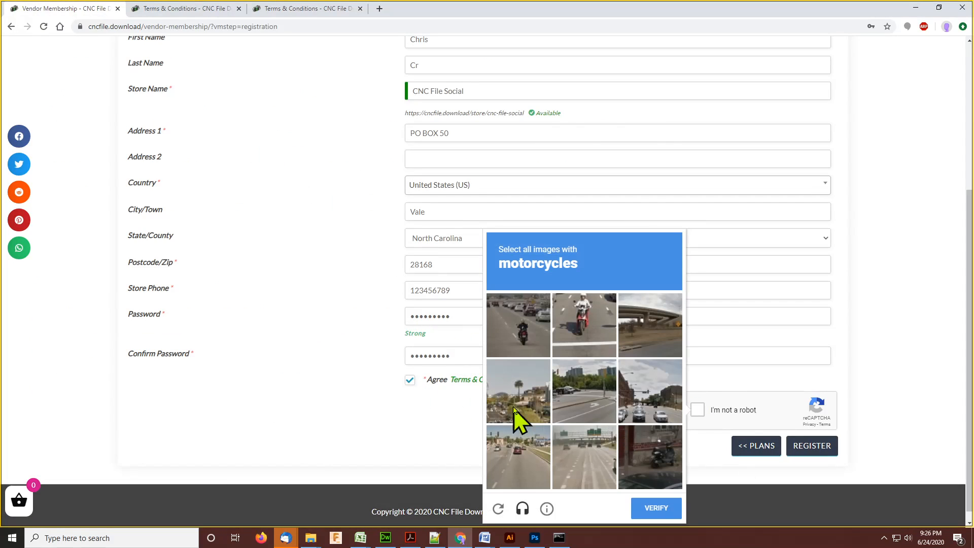
click(496, 324)
click(561, 310)
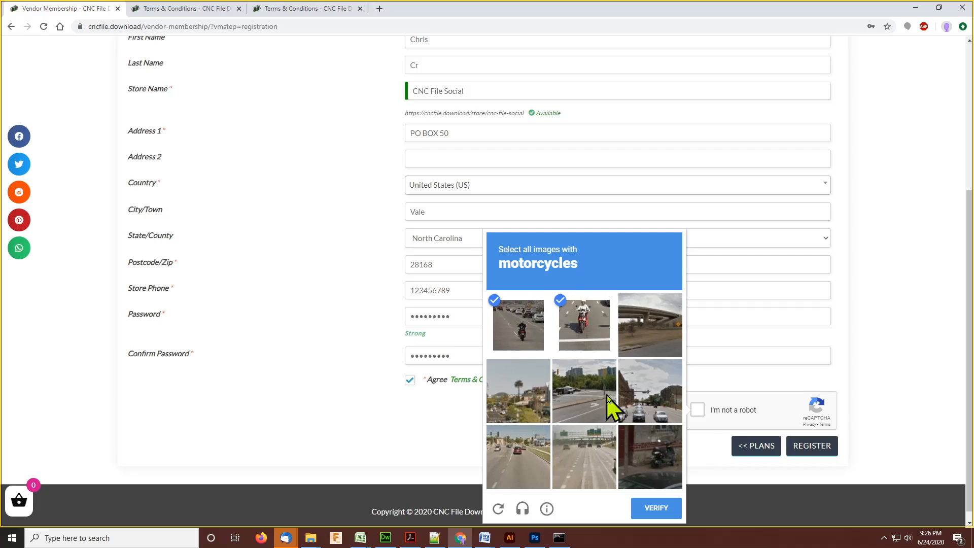
click(646, 456)
click(657, 509)
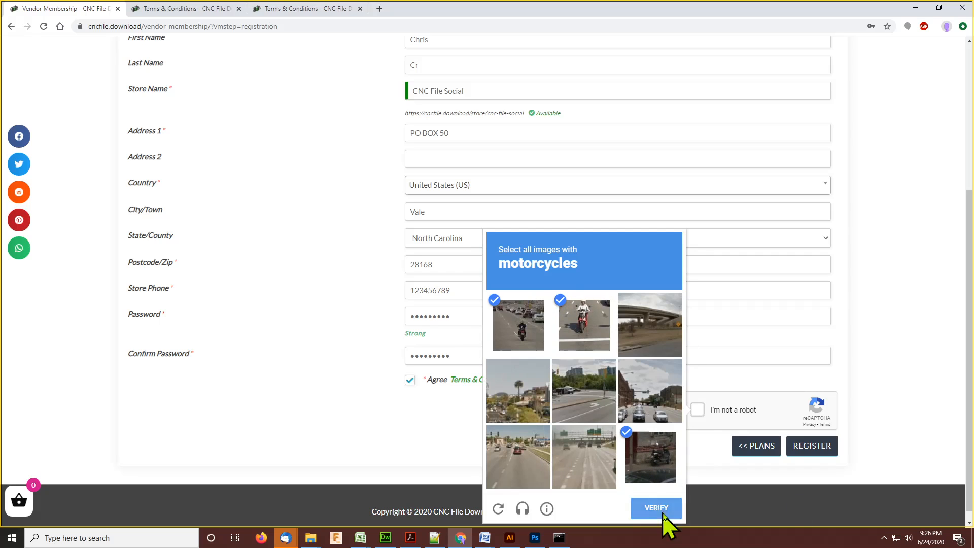
click(796, 444)
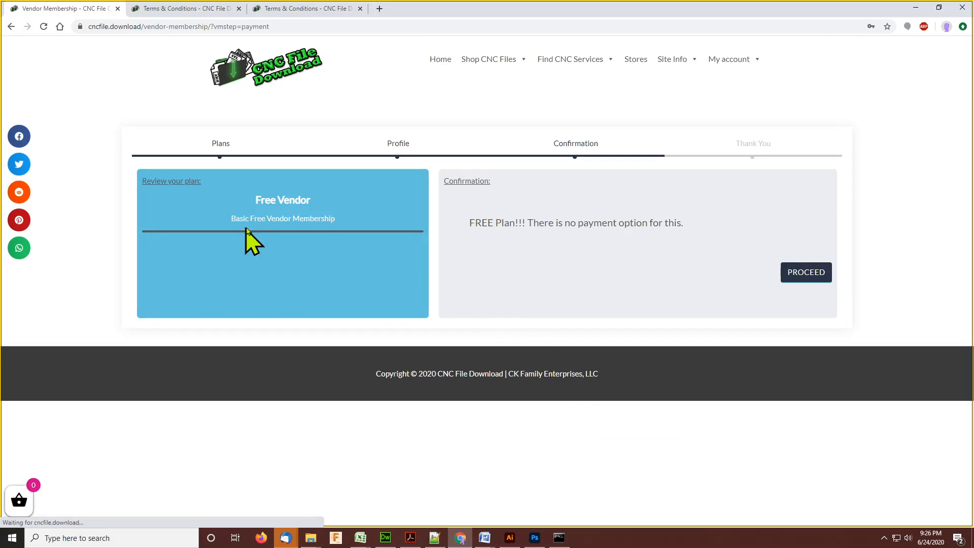
Step: Proceed with the free vendor plan, then go to My account to launch the store setup wizard
click(789, 274)
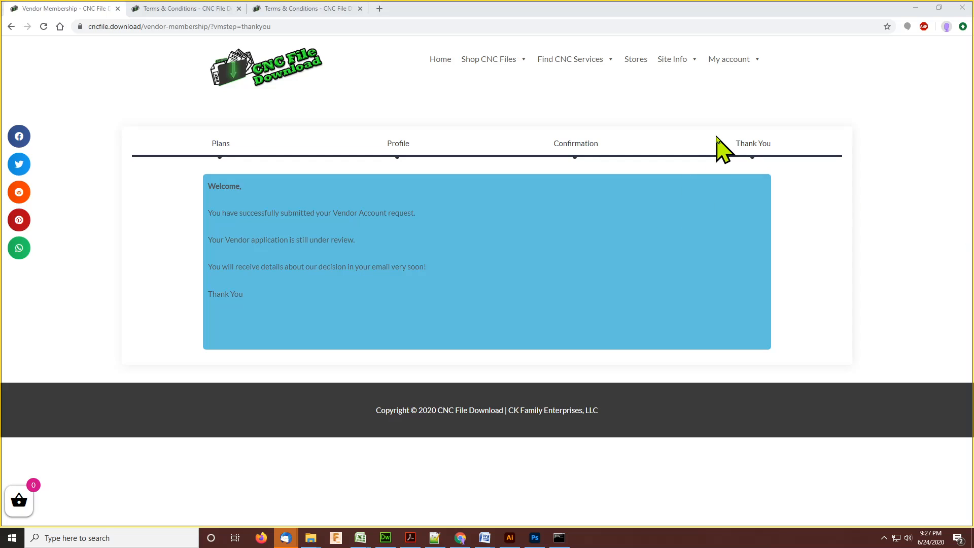
click(724, 61)
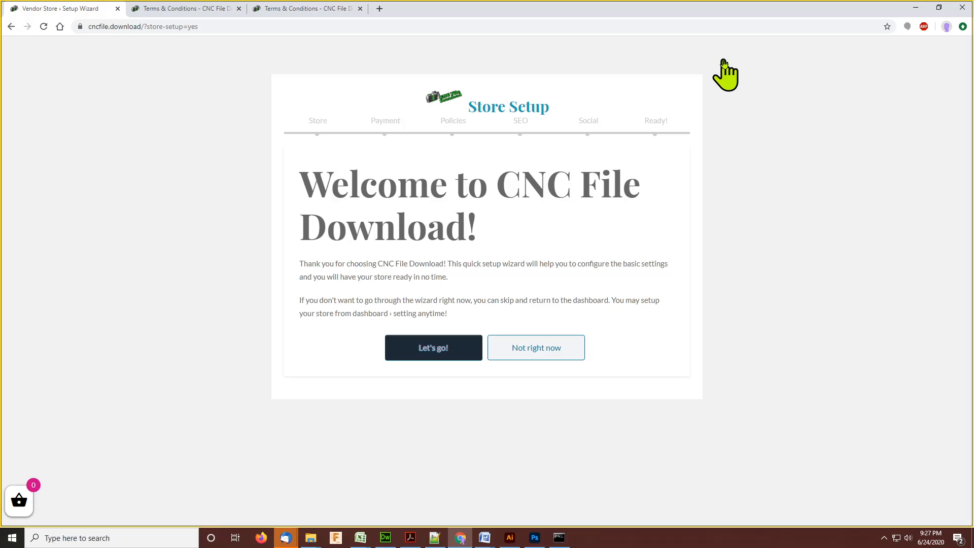
Step: Start the wizard and upload the green CNC File Download logo as the store logo
click(430, 353)
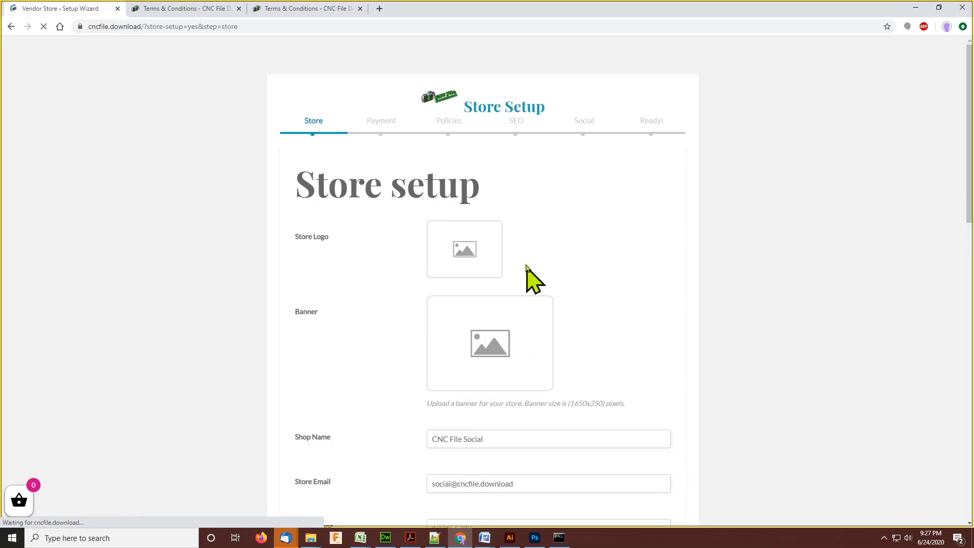
click(484, 250)
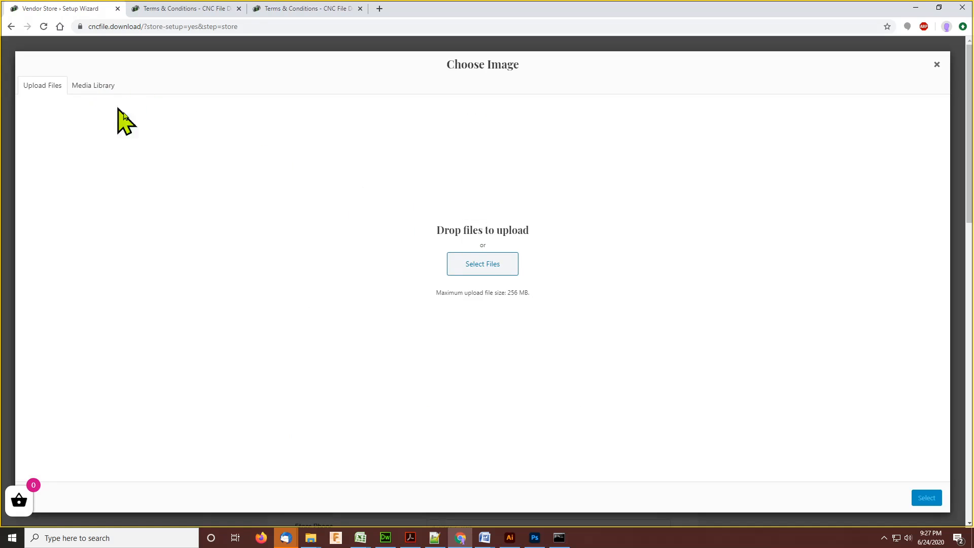
click(478, 262)
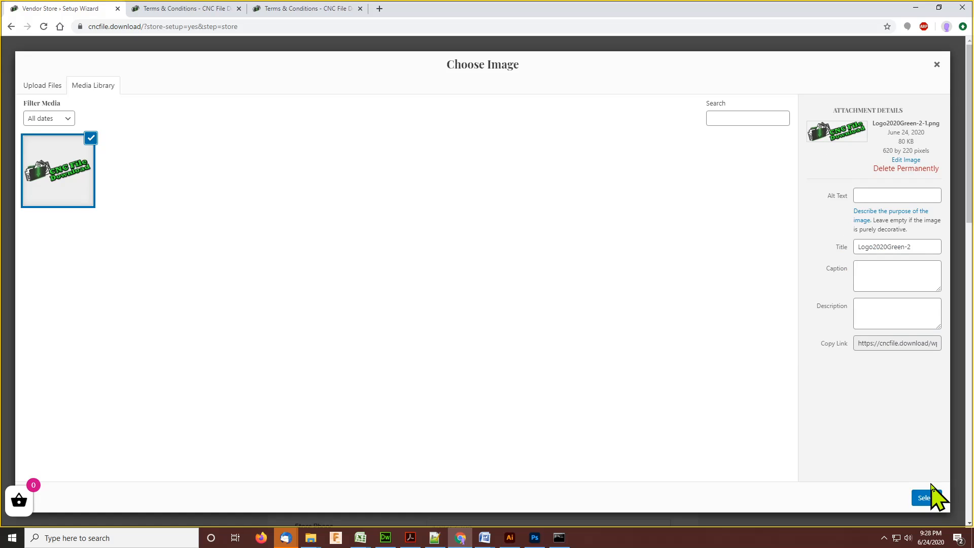
click(925, 498)
Step: Upload RouterHeader2.jpg as the store banner
click(477, 336)
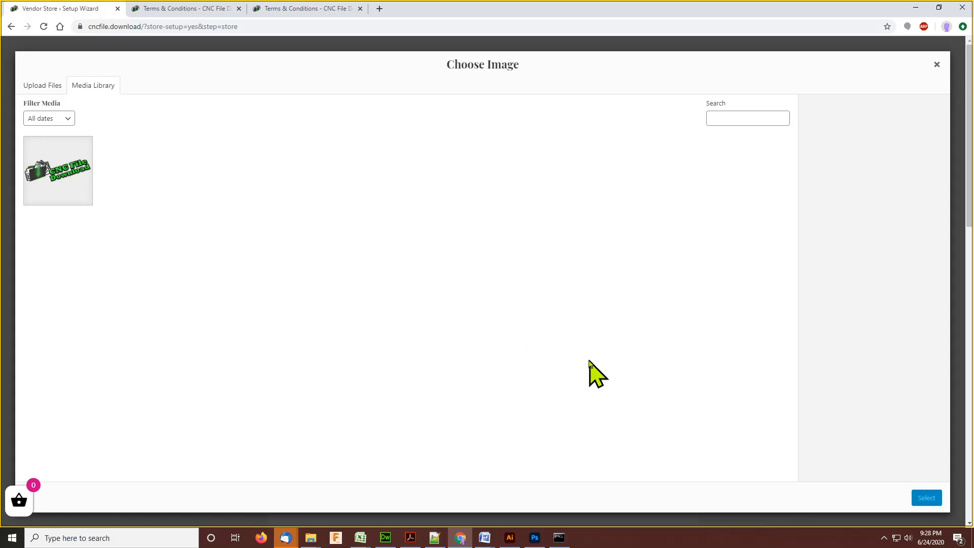
click(51, 87)
click(481, 263)
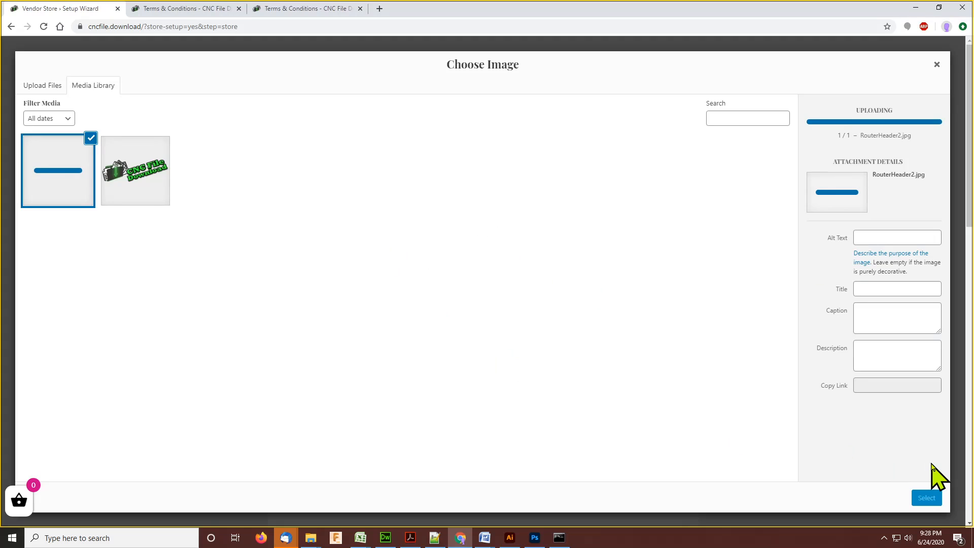
click(928, 497)
scroll(659, 340, down, 1)
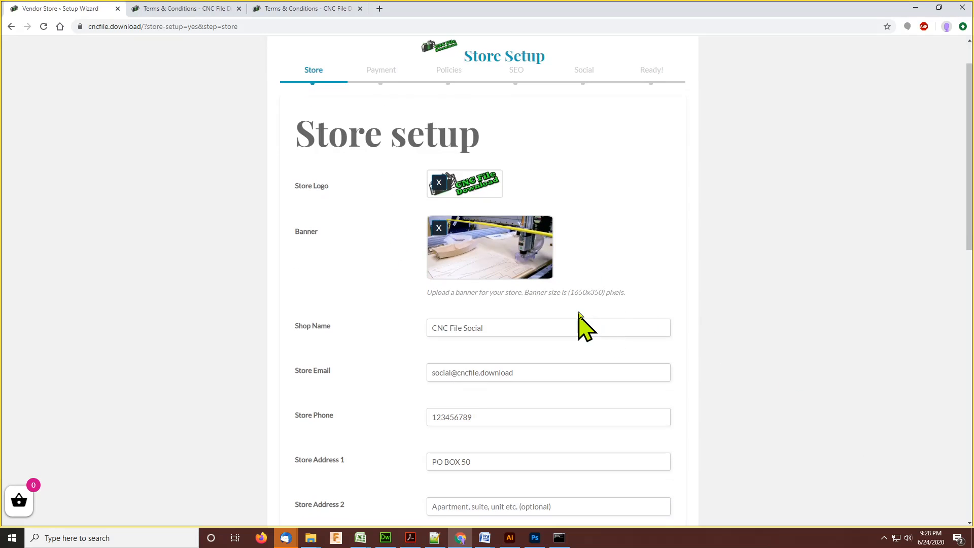
Step: Pin the store location by searching 'Vale, NC' and choosing Vale NC, USA
drag(574, 292, 629, 299)
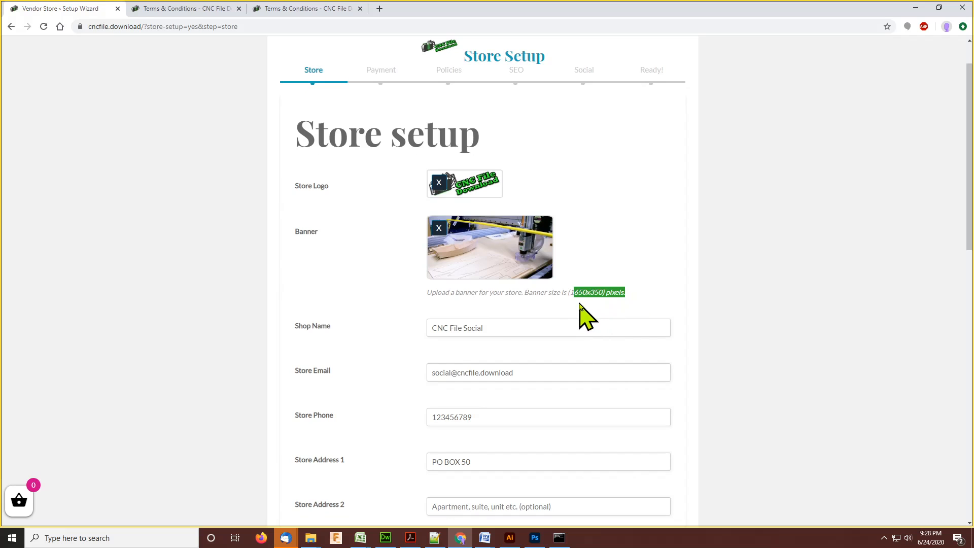
click(525, 333)
scroll(526, 334, down, 2)
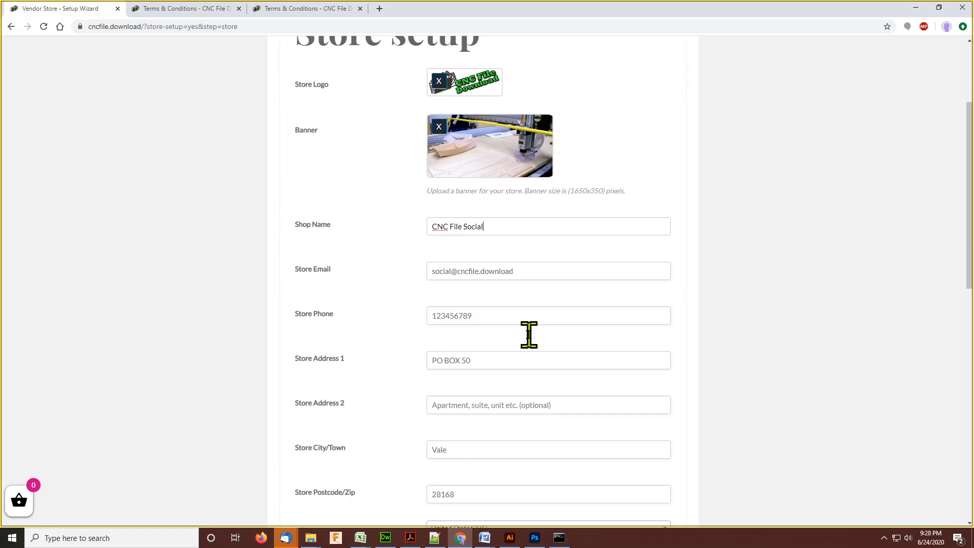
scroll(529, 336, down, 1)
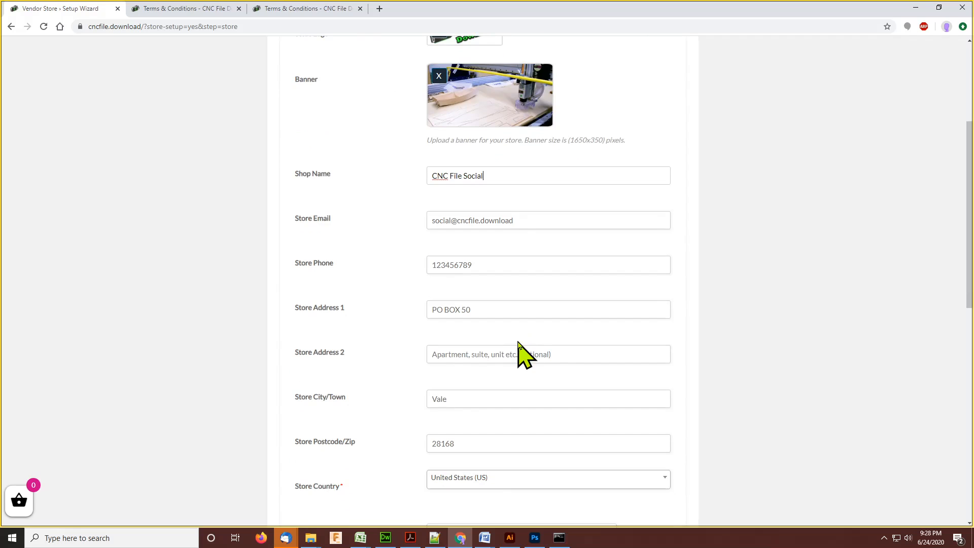
scroll(506, 349, down, 4)
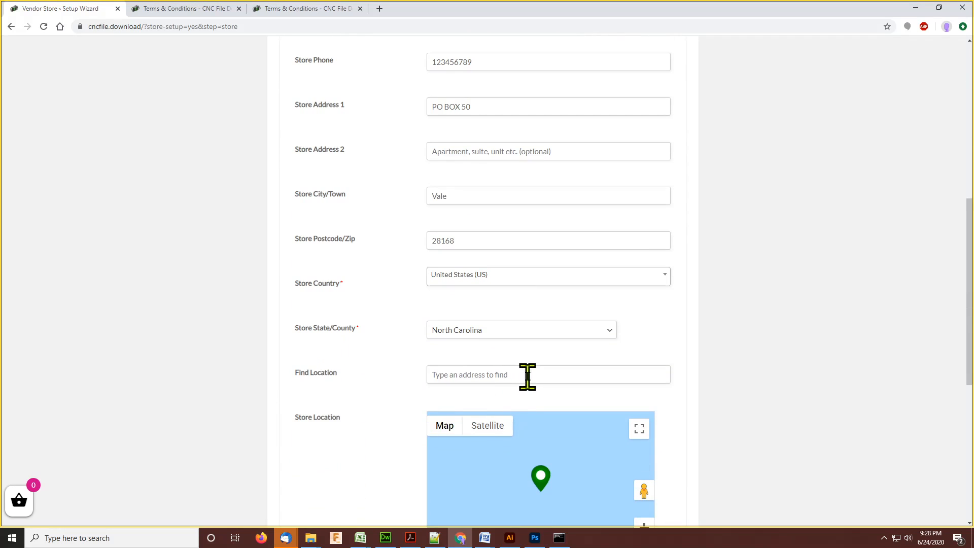
click(527, 375)
text(Vale)
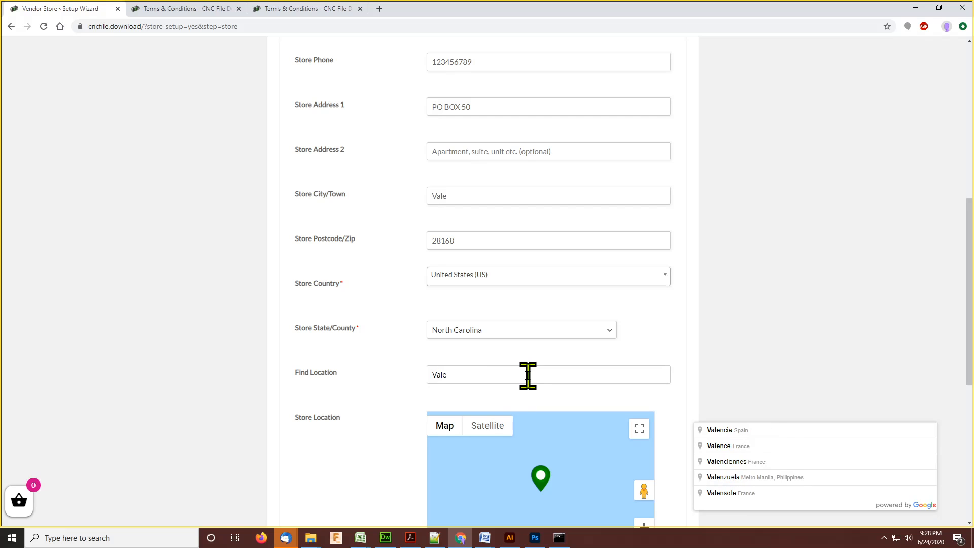
text(, NC)
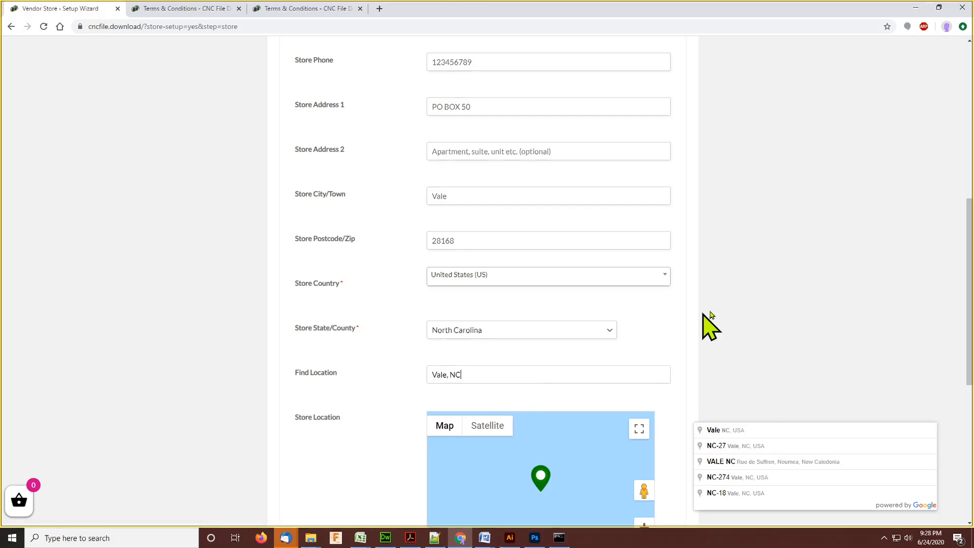
click(728, 434)
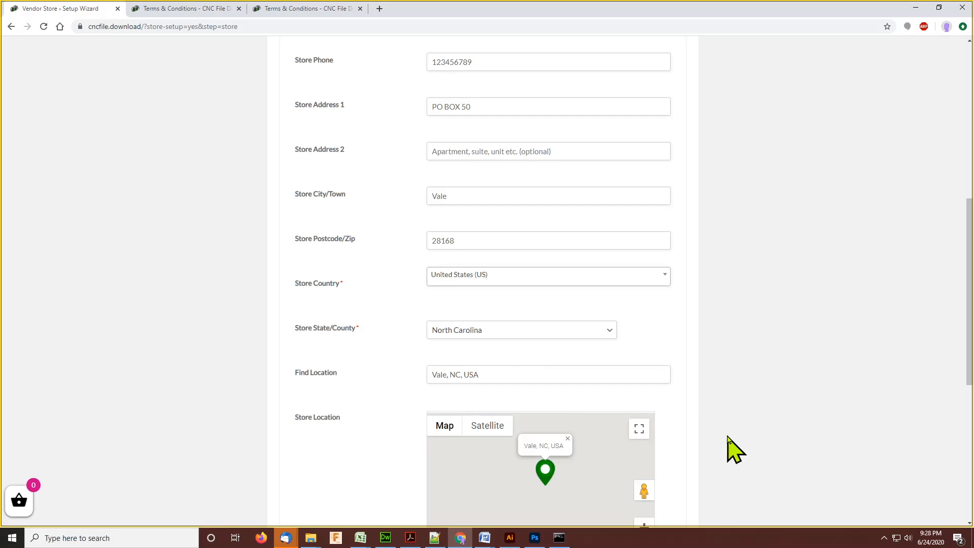
Step: Set the shop description to 'CNC File Download Social'
scroll(695, 456, down, 5)
click(566, 426)
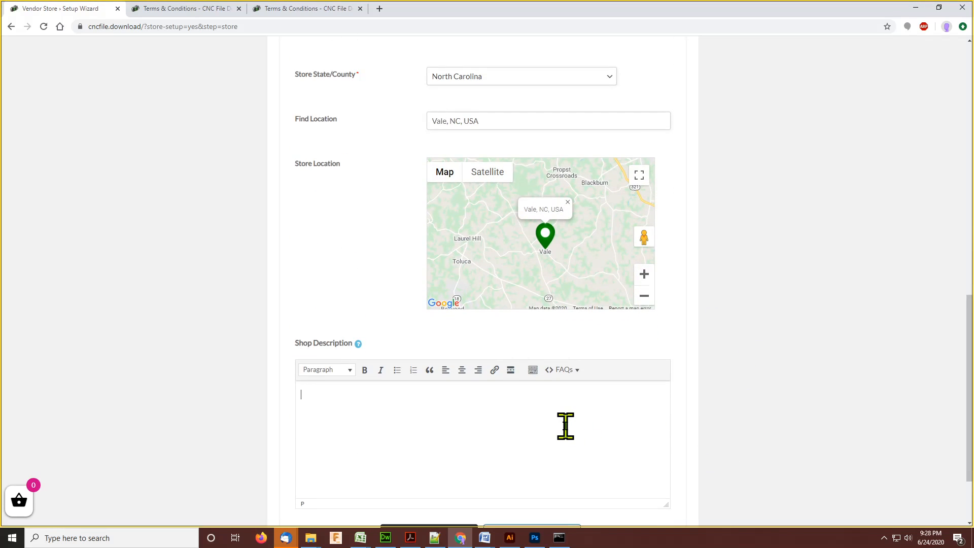
text(CNC File Download Social)
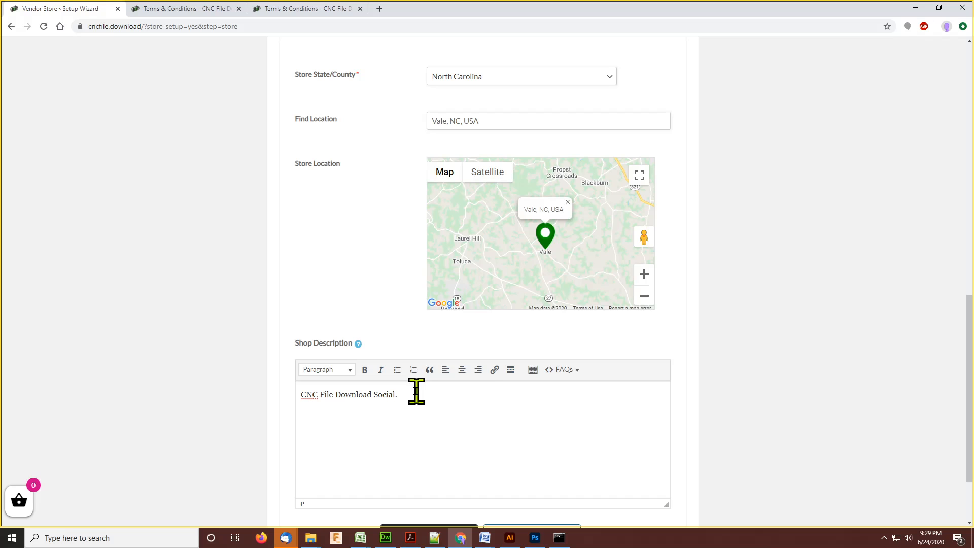
scroll(415, 390, down, 2)
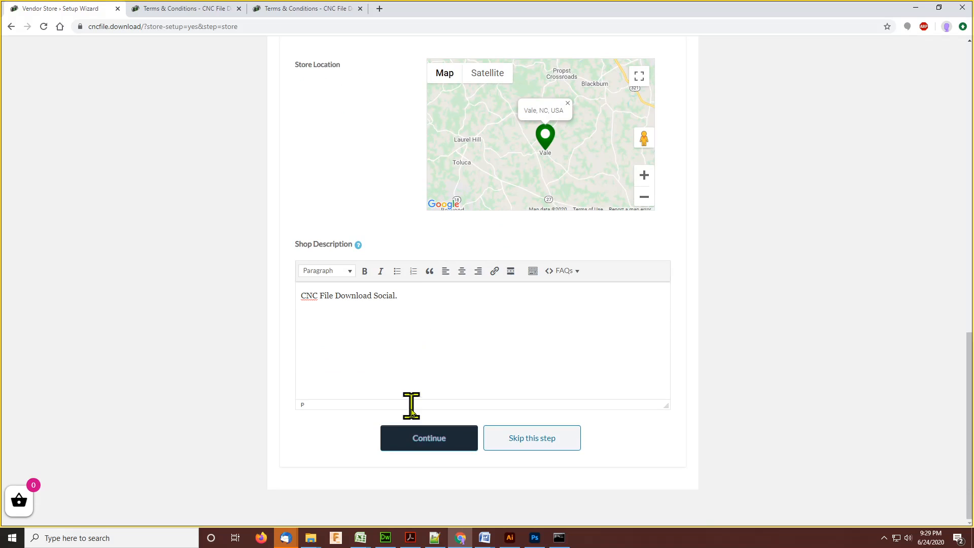
Step: Save the store details and continue past Payment setup with PayPal preferred
click(422, 436)
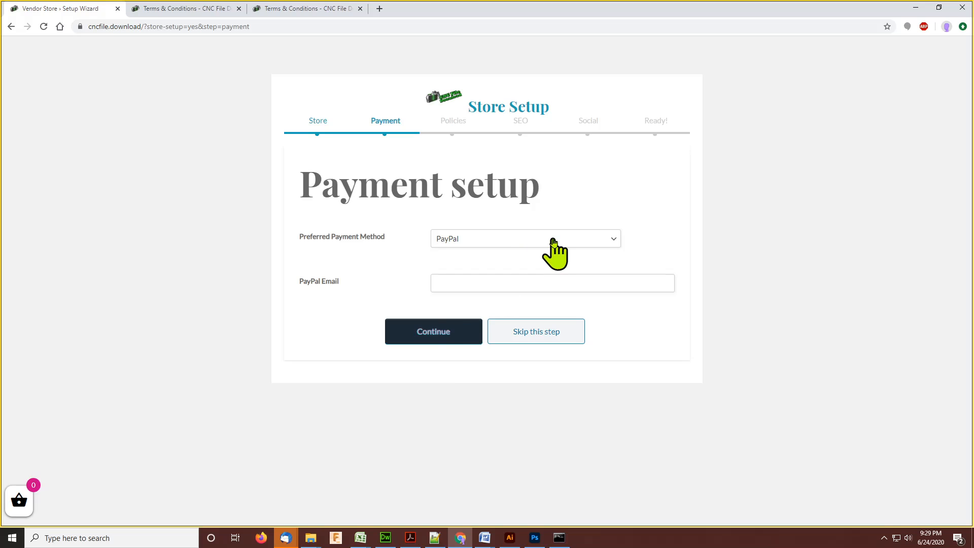
click(420, 332)
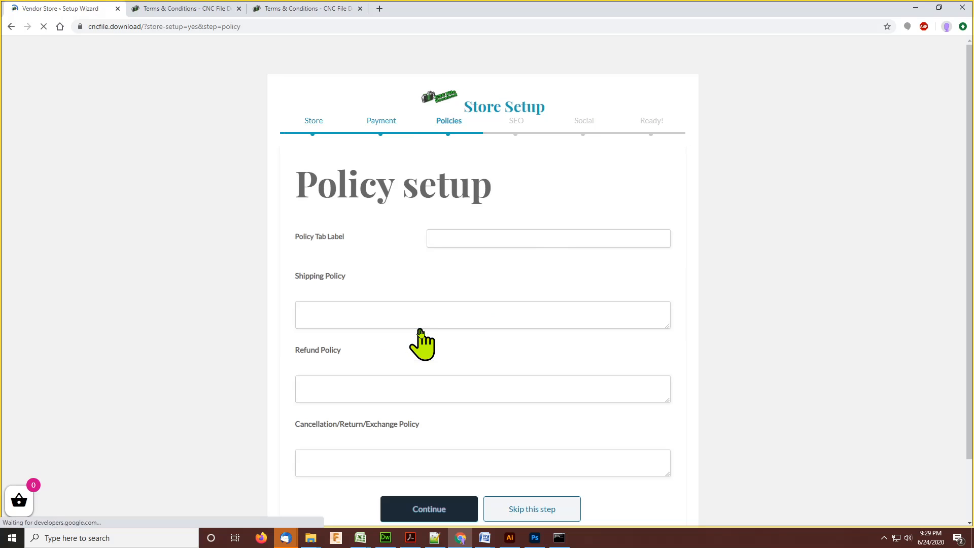
Step: Set the policy tab label to 'Our Policy' and the shipping policy to 'No physical shipping'
click(483, 241)
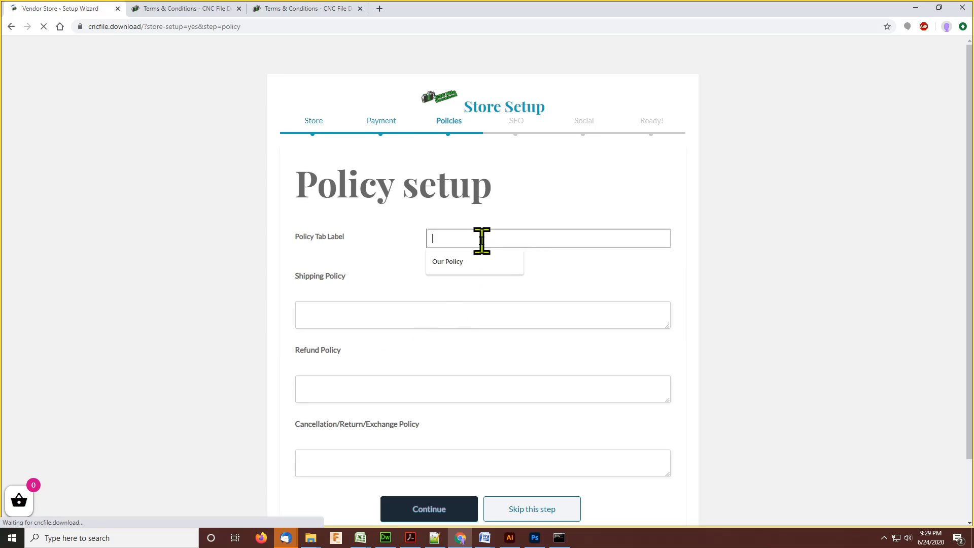
click(518, 261)
click(497, 310)
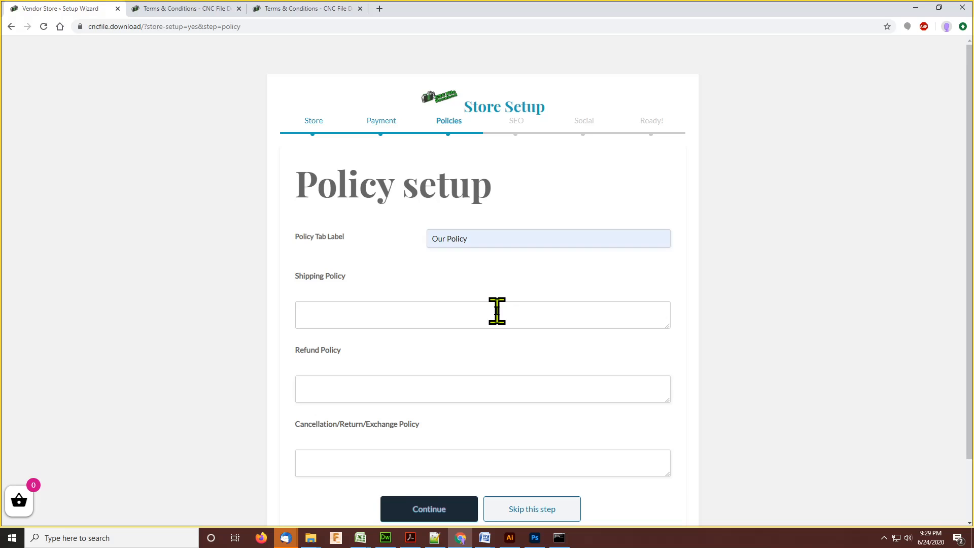
text(No physical shipping)
Step: Set the refund and exchange policies to no refunds or exchanges on digital products, then continue to SEO setup
key(Tab)
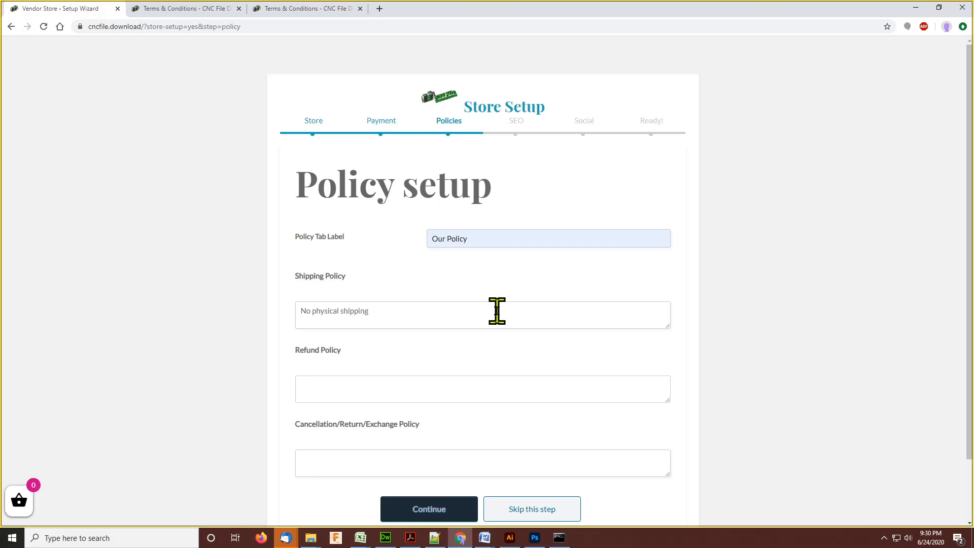
text(No refunds on digital products.)
key(Tab)
text(No Re)
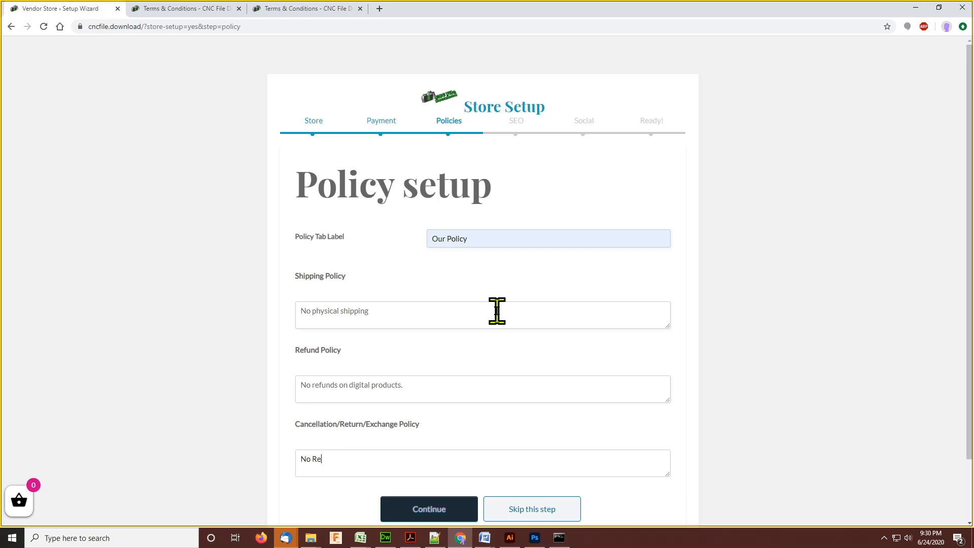
text(funds or cxchanges on digital products.)
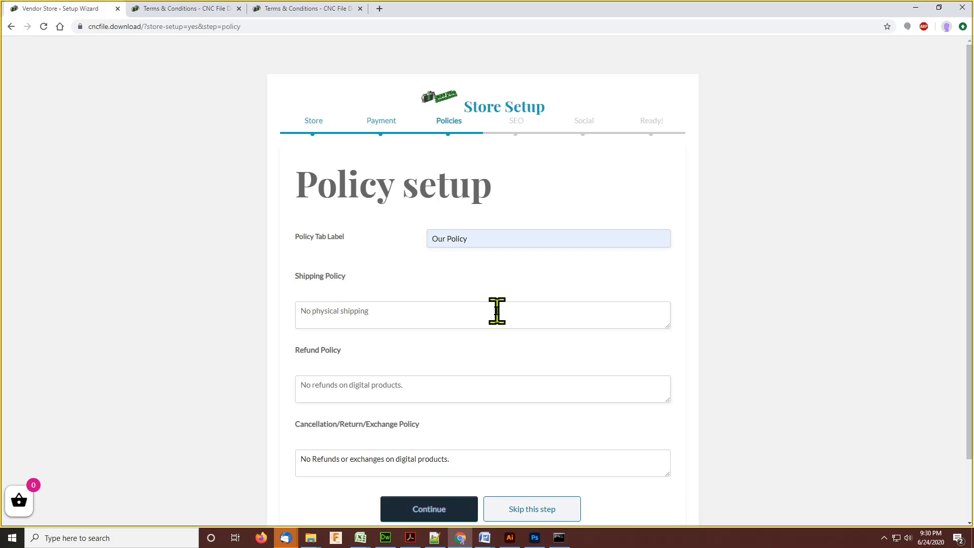
click(445, 511)
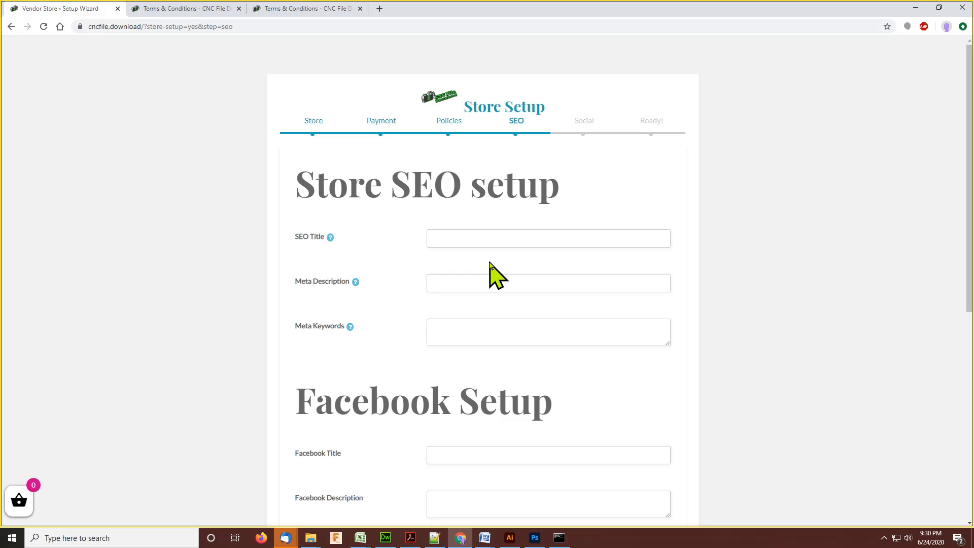
click(513, 241)
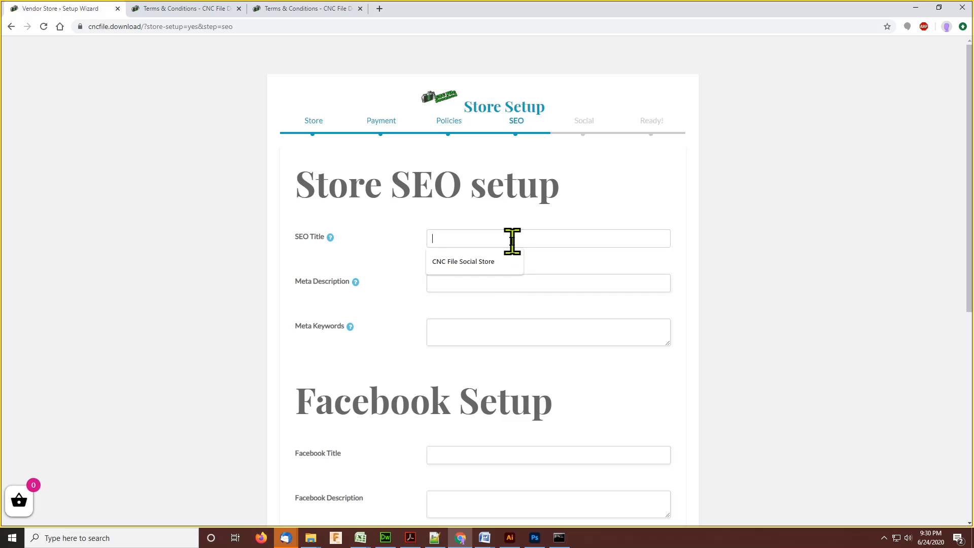
Step: Set SEO title 'CNC File Social Store' and a meta description with keywords dxf, download, svg, stl
click(482, 262)
click(492, 282)
click(499, 305)
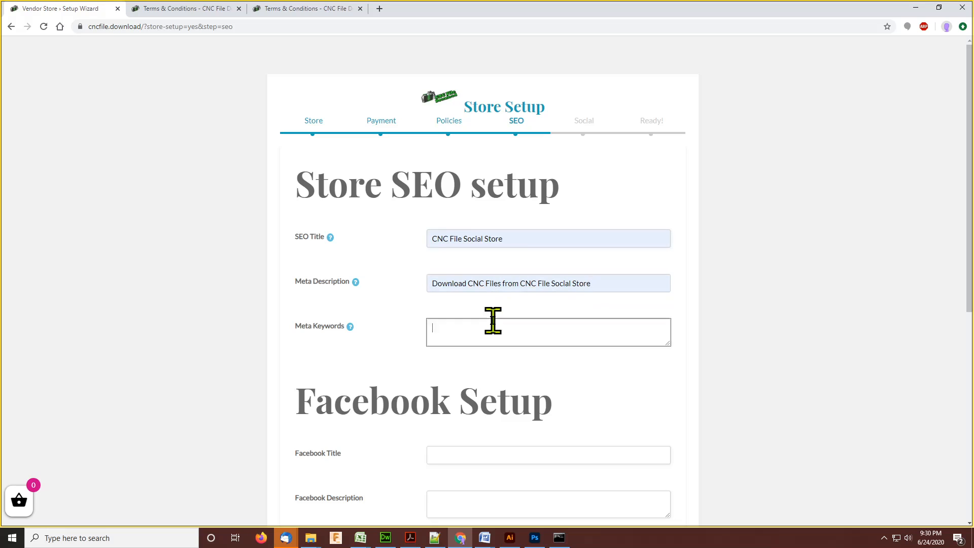
text(dxf,)
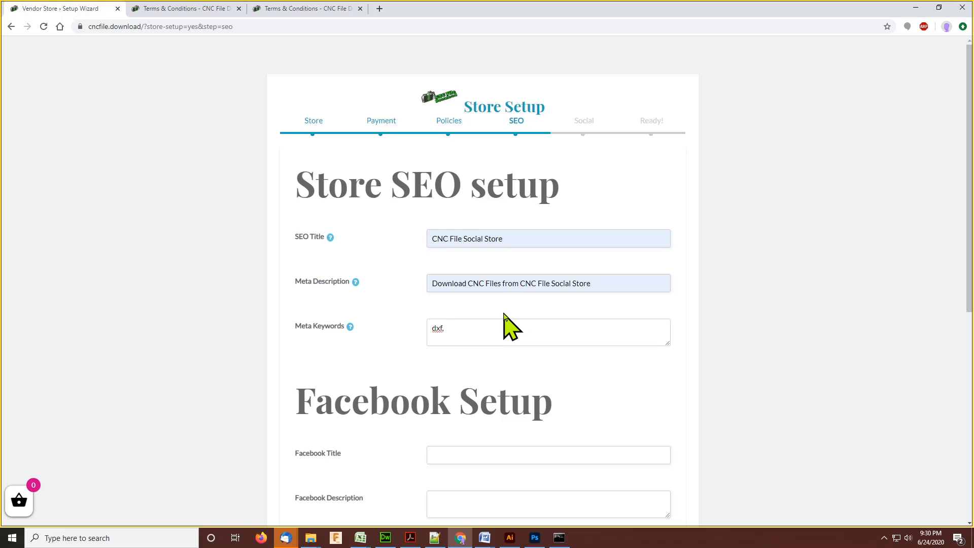
text(download, svg, stl)
key(Tab)
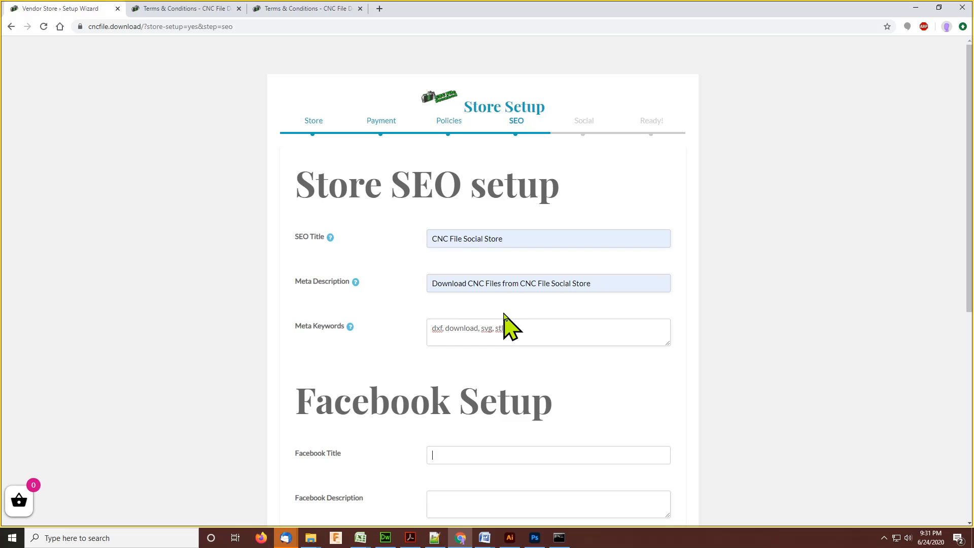
Step: Fill the Facebook title 'CNC File Social Store', paste the meta description, and use the store logo as the image
scroll(504, 318, down, 4)
click(471, 246)
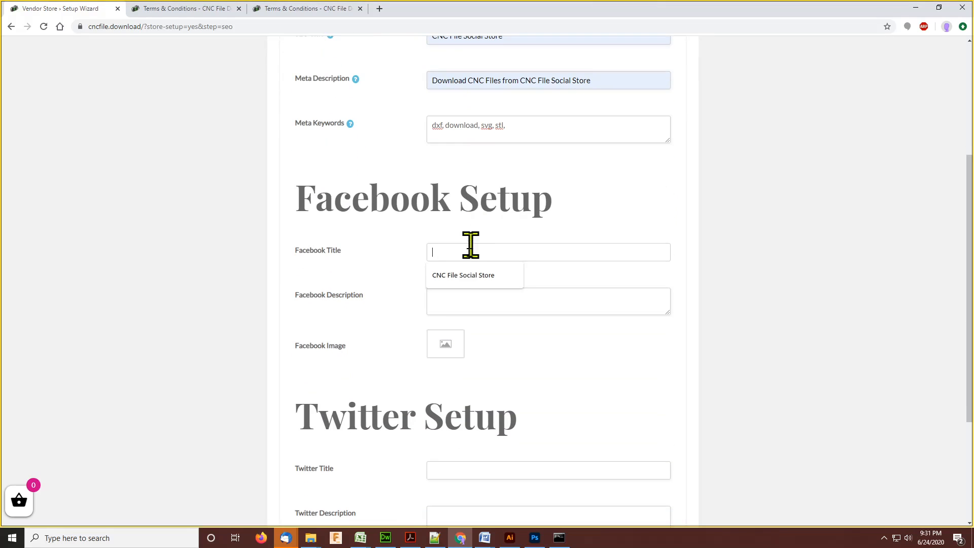
click(461, 275)
click(461, 293)
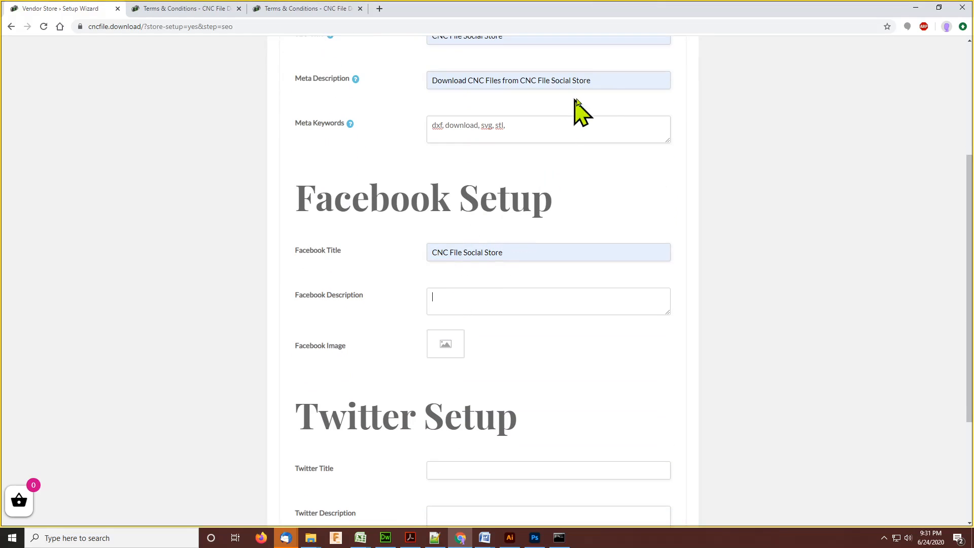
drag(601, 80, 336, 71)
key(ctrl+c)
click(524, 305)
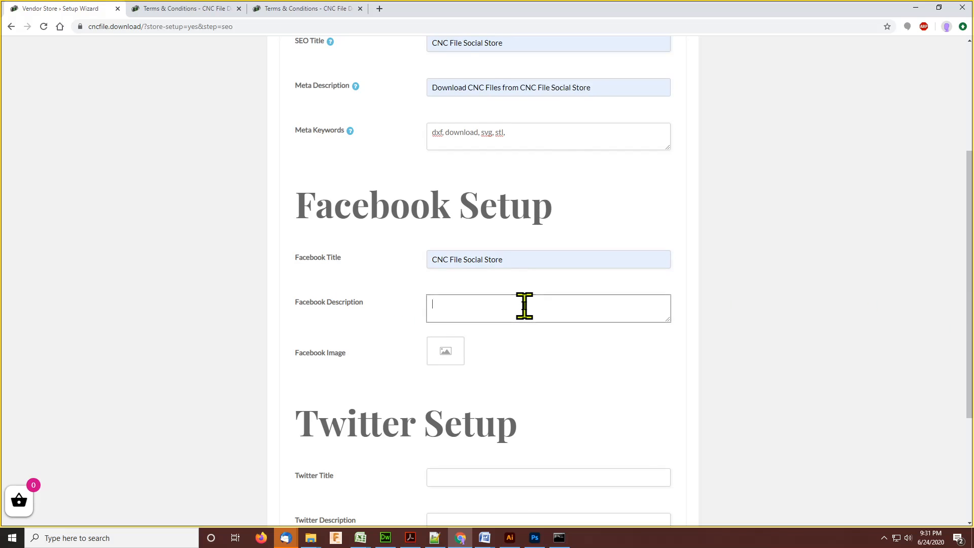
key(ctrl+v)
click(459, 355)
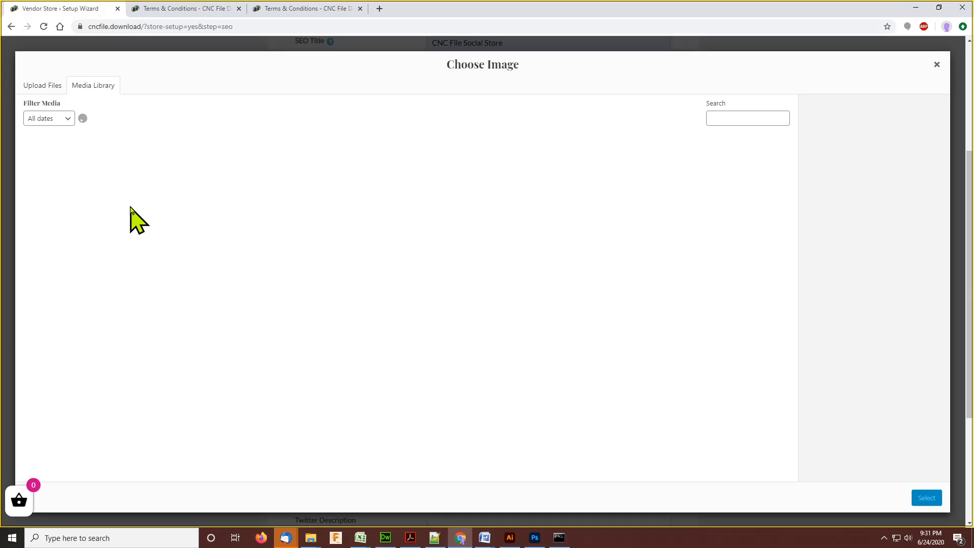
click(163, 146)
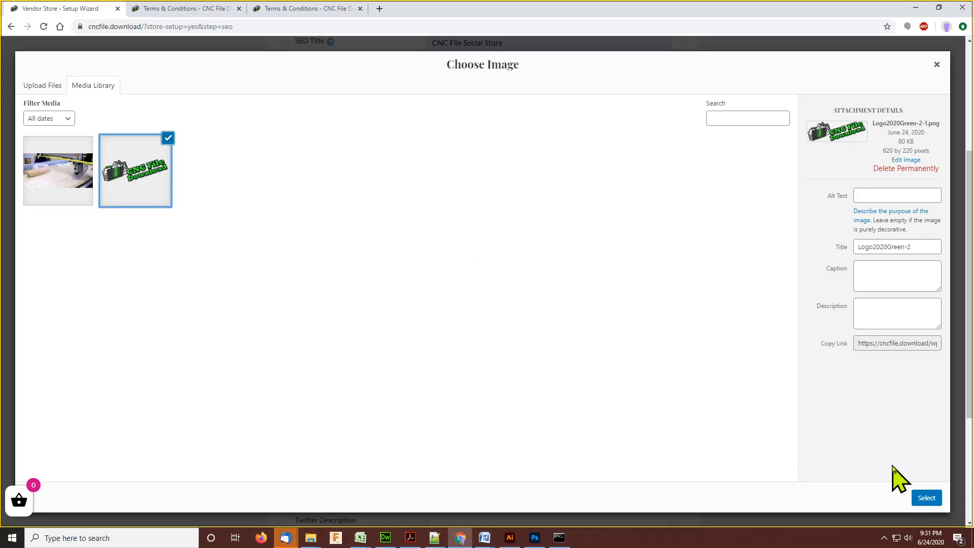
click(925, 500)
Step: Copy the Facebook title and description into the Twitter fields and set the logo as Twitter image
scroll(487, 344, down, 3)
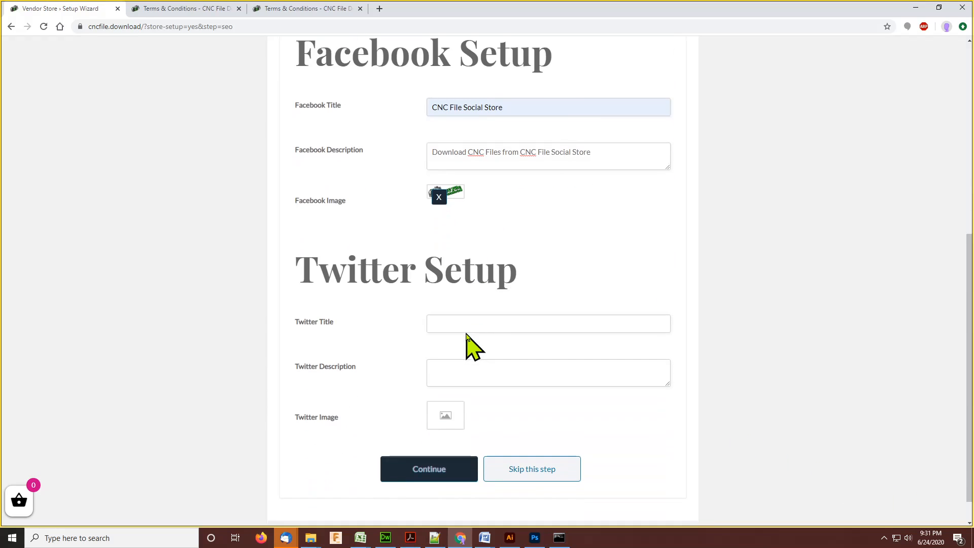
drag(581, 108, 239, 81)
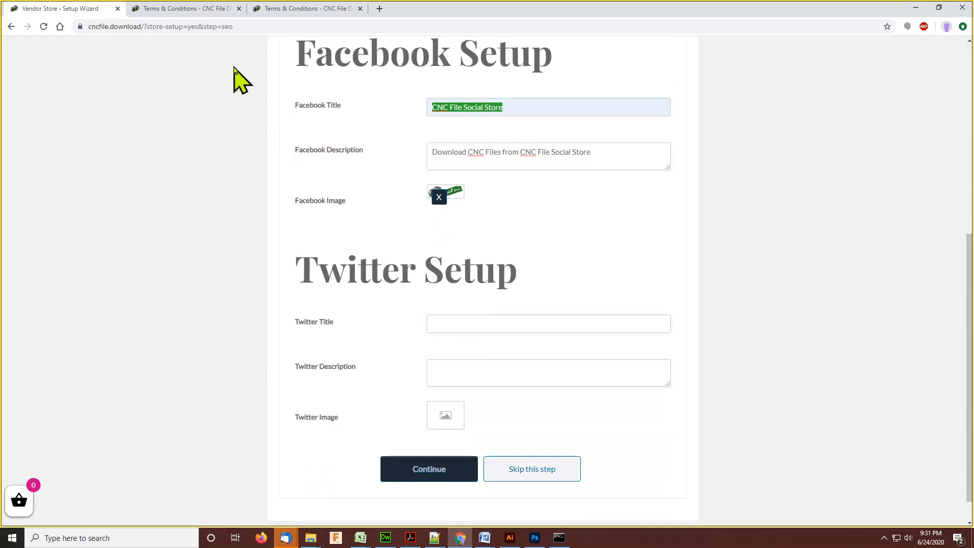
key(ctrl+c)
click(515, 325)
key(ctrl+v)
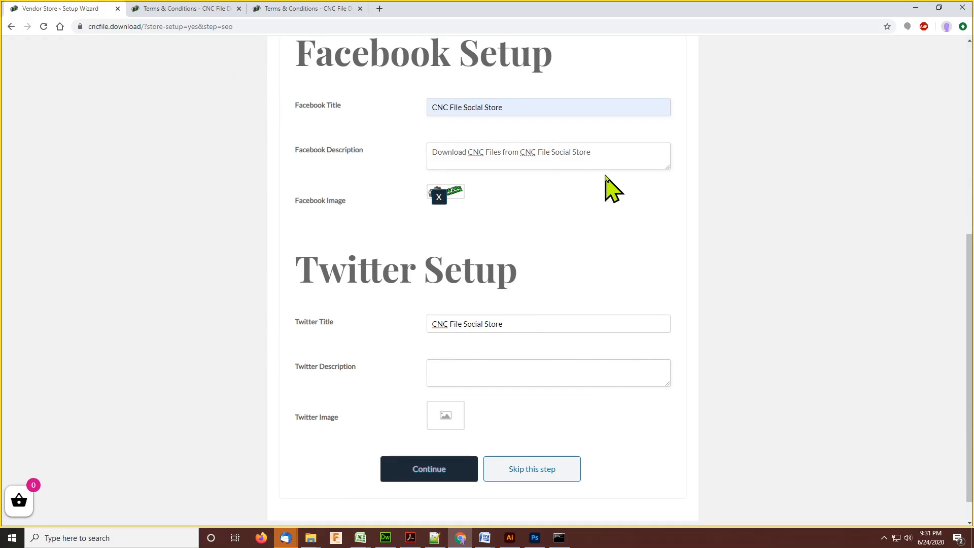
drag(591, 153, 324, 126)
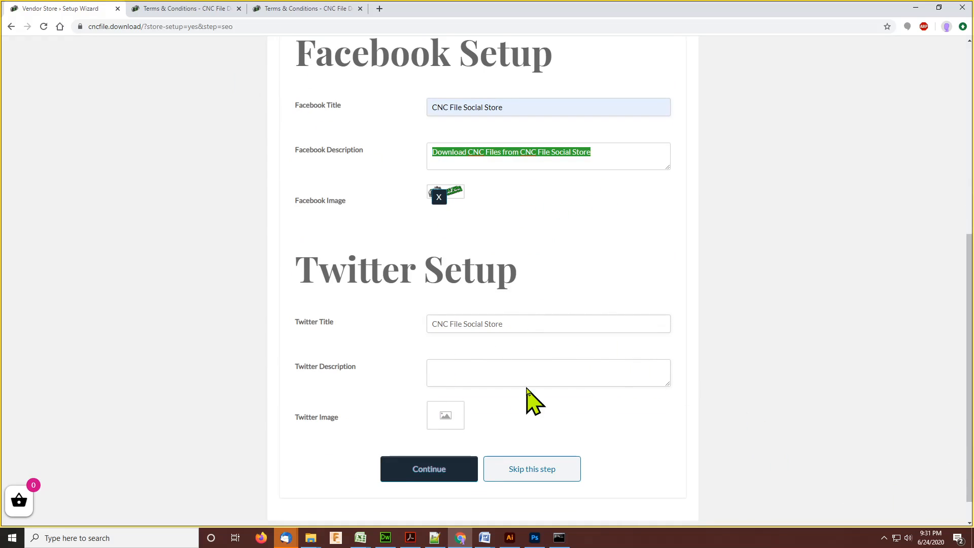
key(ctrl+c)
click(528, 363)
key(ctrl+v)
click(452, 425)
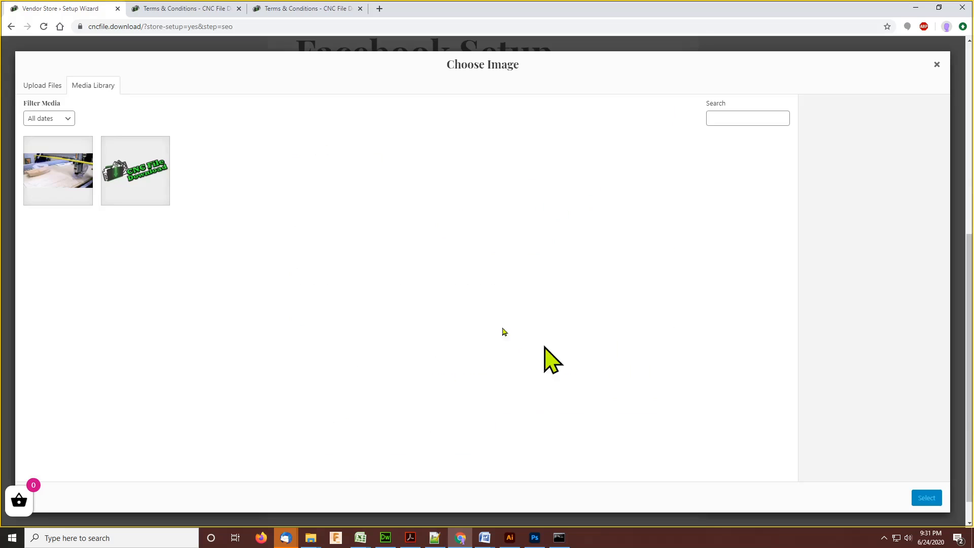
click(160, 172)
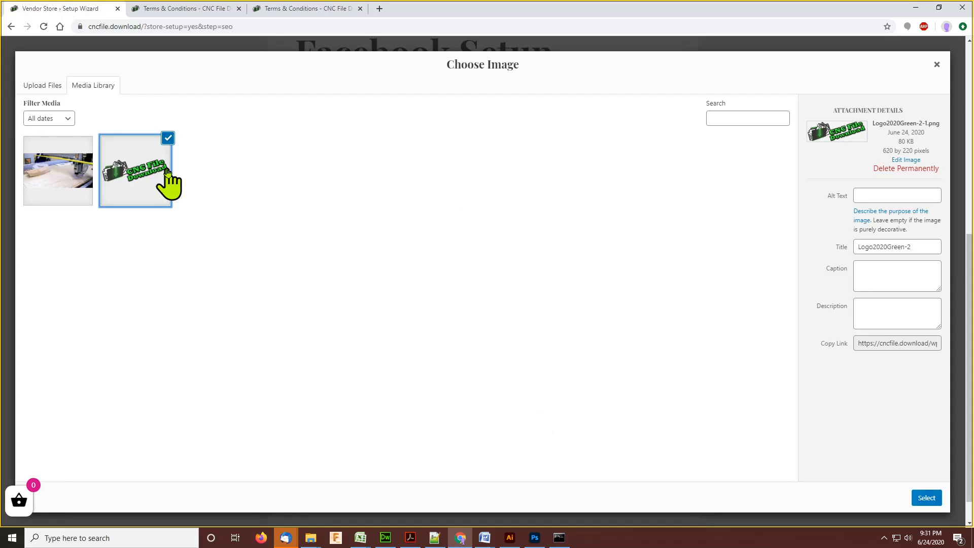
click(923, 491)
Step: Save the SEO step, then continue past Store Social with every social profile field left empty
click(406, 467)
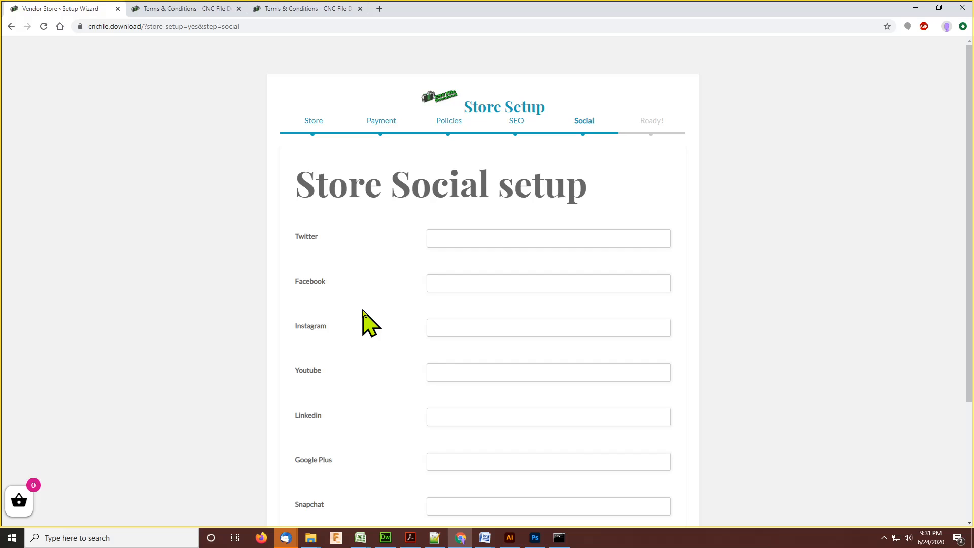
scroll(453, 213, down, 1)
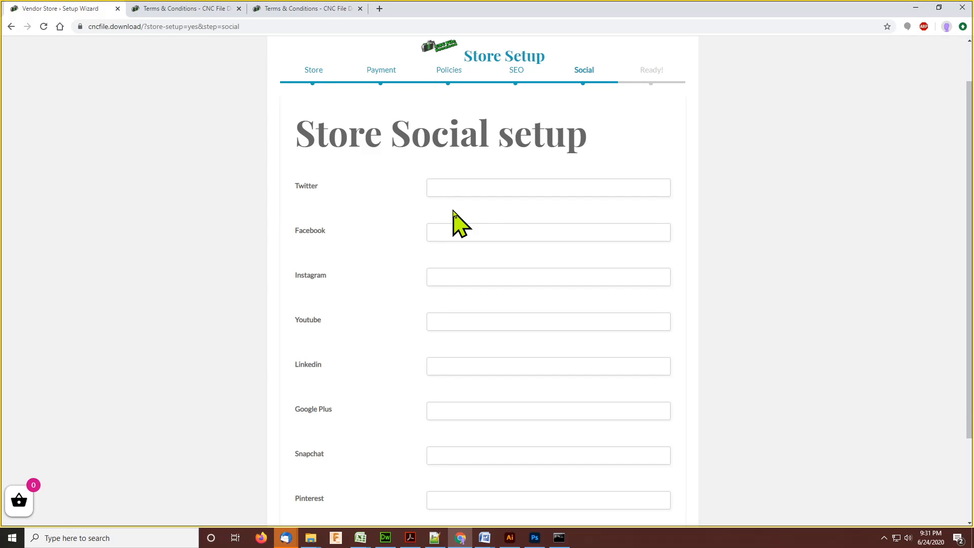
scroll(453, 213, down, 2)
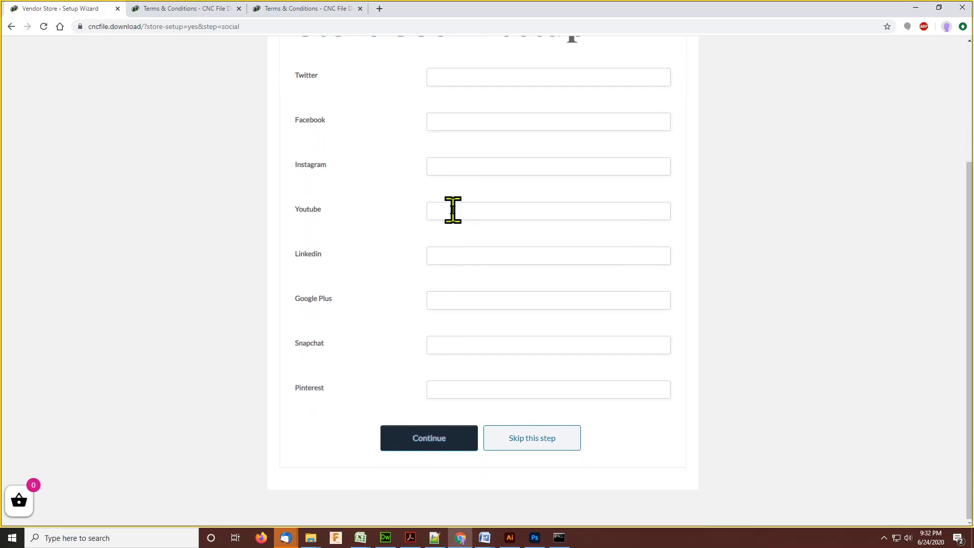
click(424, 444)
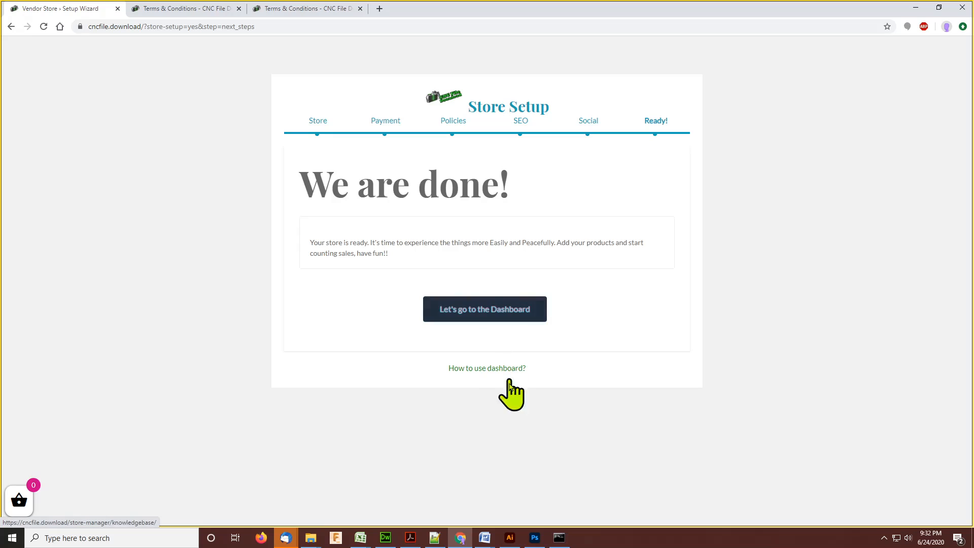
Step: Go to the vendor dashboard and open the Stores listing in a new browser tab
click(497, 315)
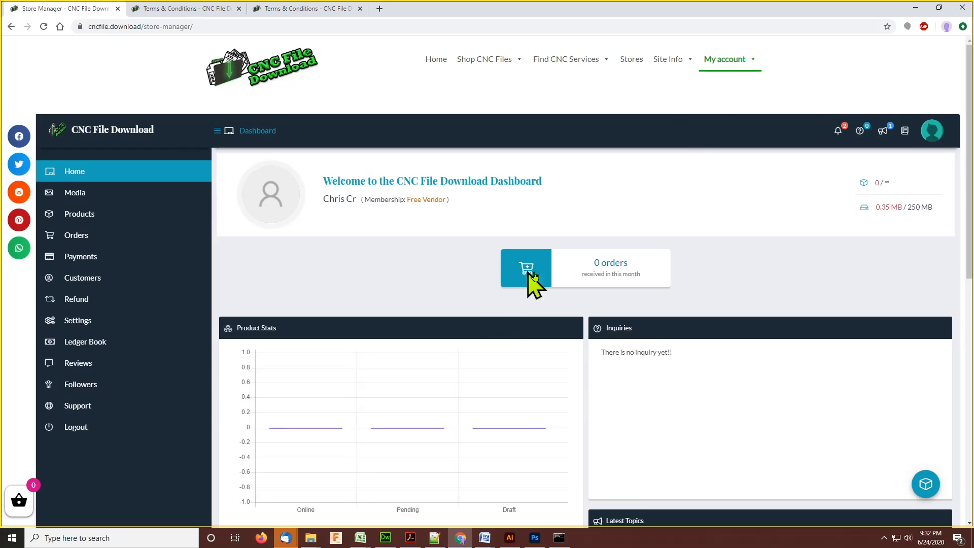
right_click(633, 66)
click(635, 69)
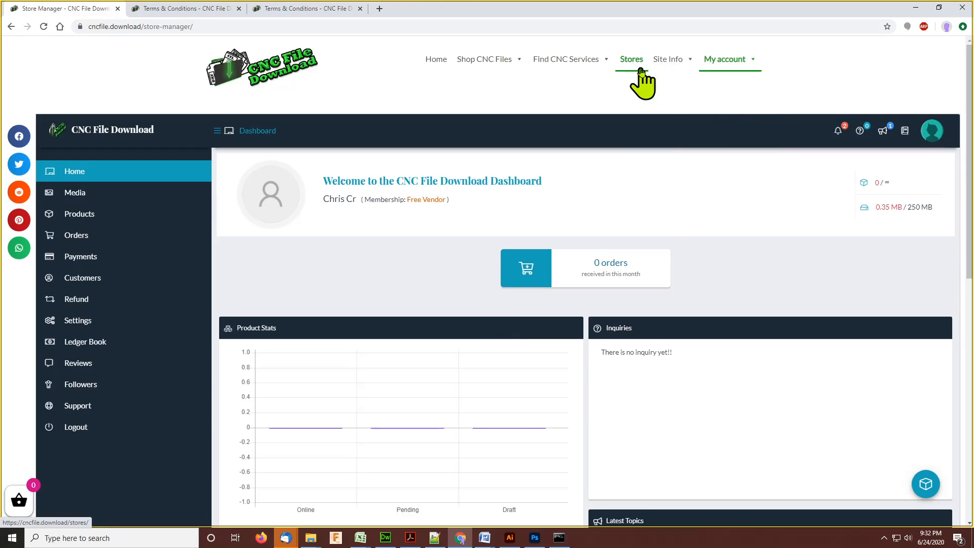
Step: On the Stores tab, close the extra Terms & Conditions tab and visit the CNC File Social store
click(255, 15)
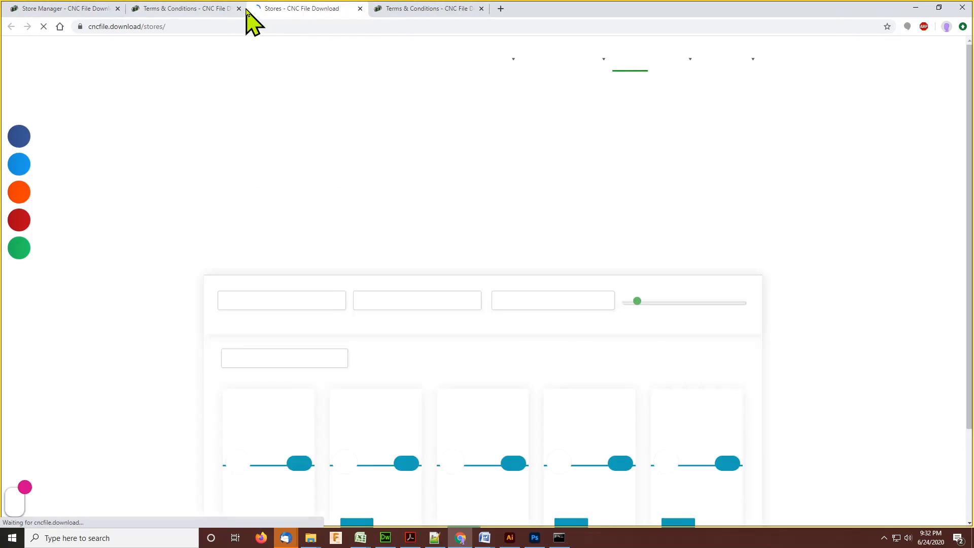
click(239, 9)
scroll(267, 131, down, 3)
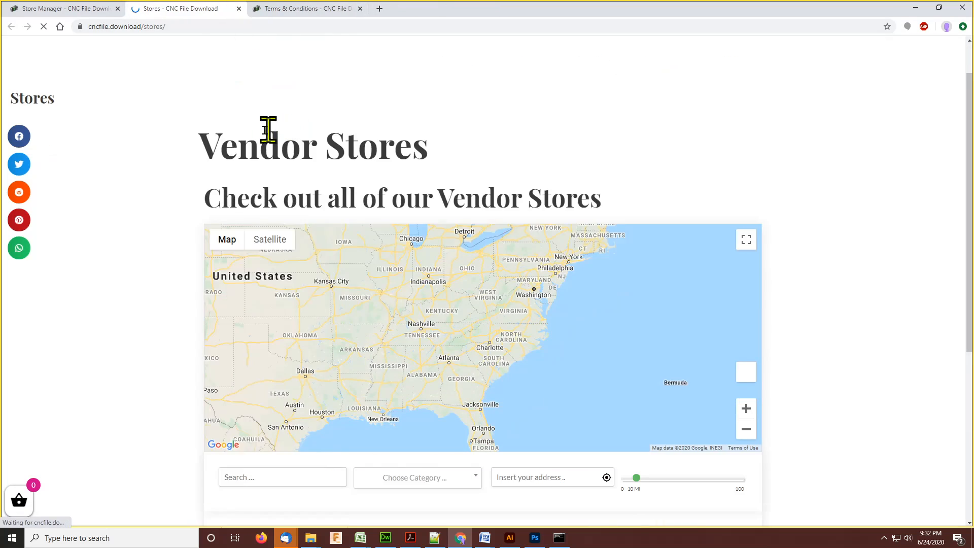
scroll(163, 205, up, 3)
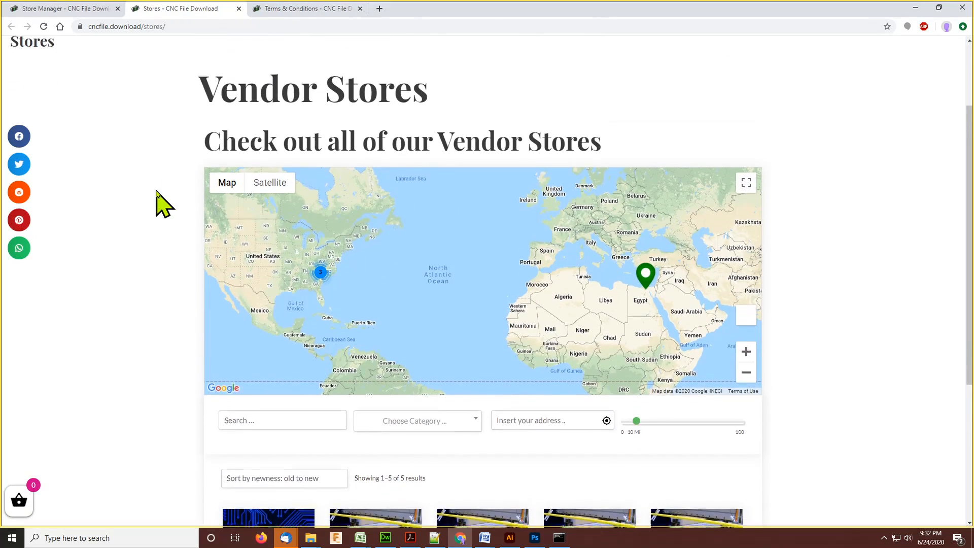
scroll(159, 189, down, 6)
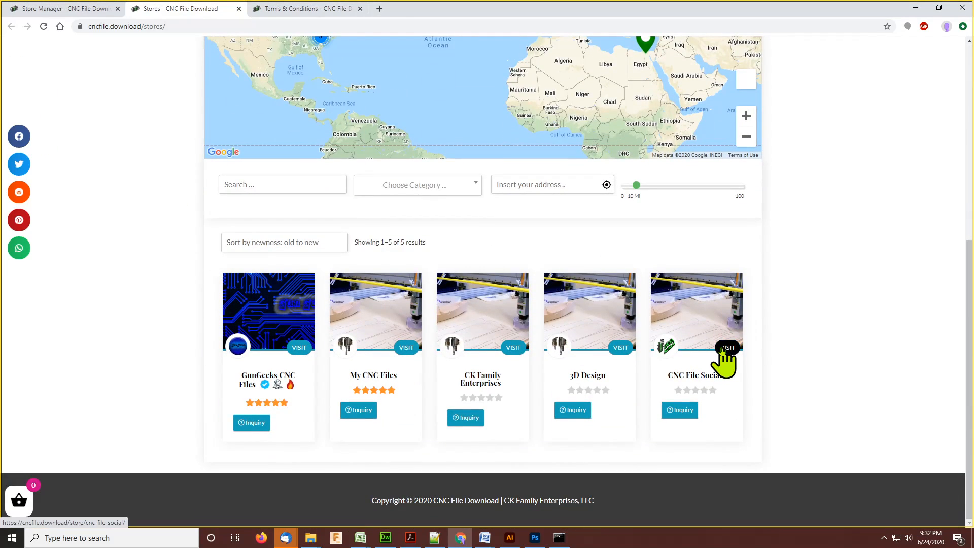
click(724, 349)
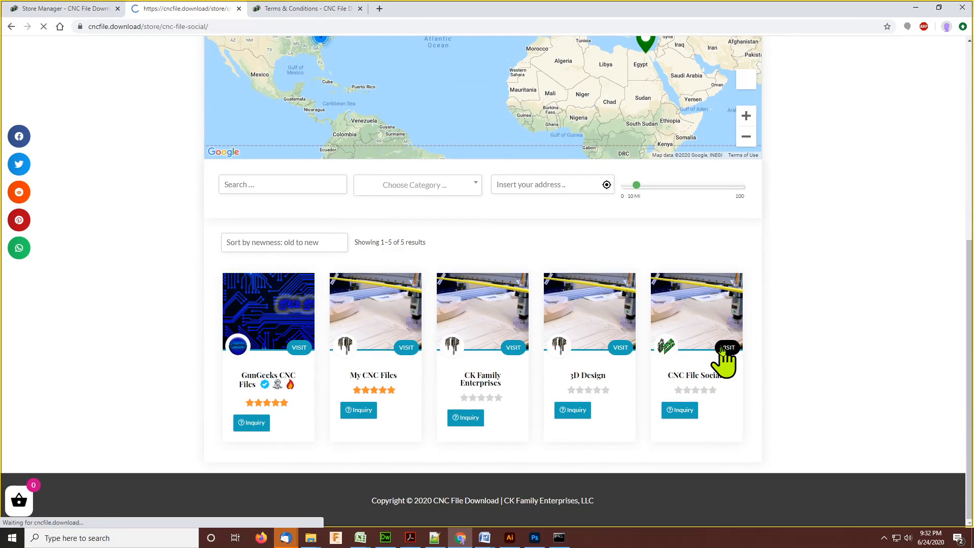
scroll(576, 348, down, 4)
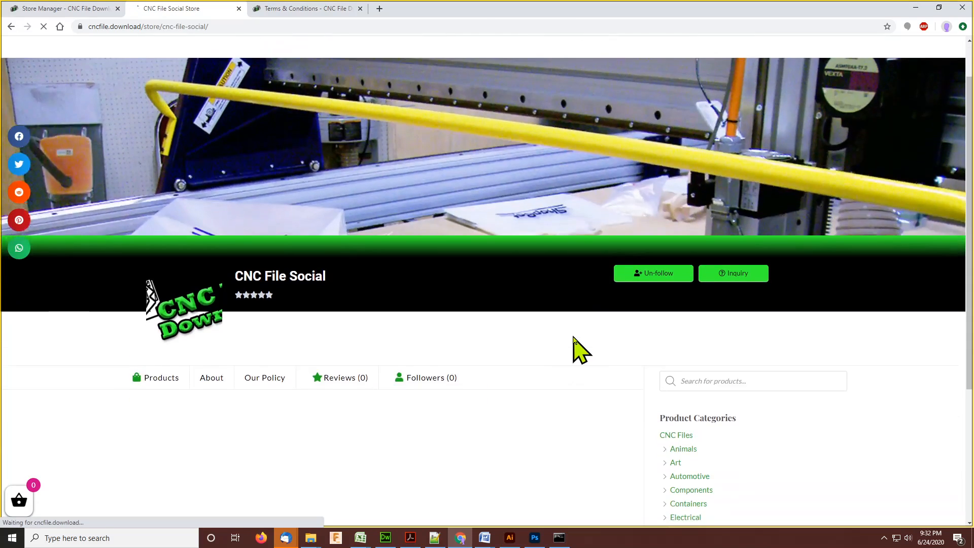
scroll(576, 348, up, 4)
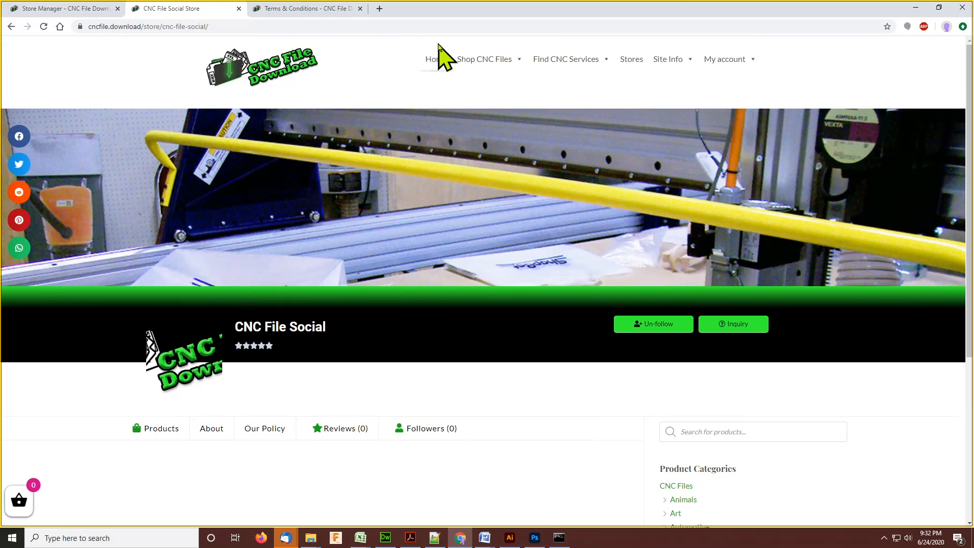
Step: Return to the Store Manager dashboard from My account and open its Settings page
mouse_move(686, 65)
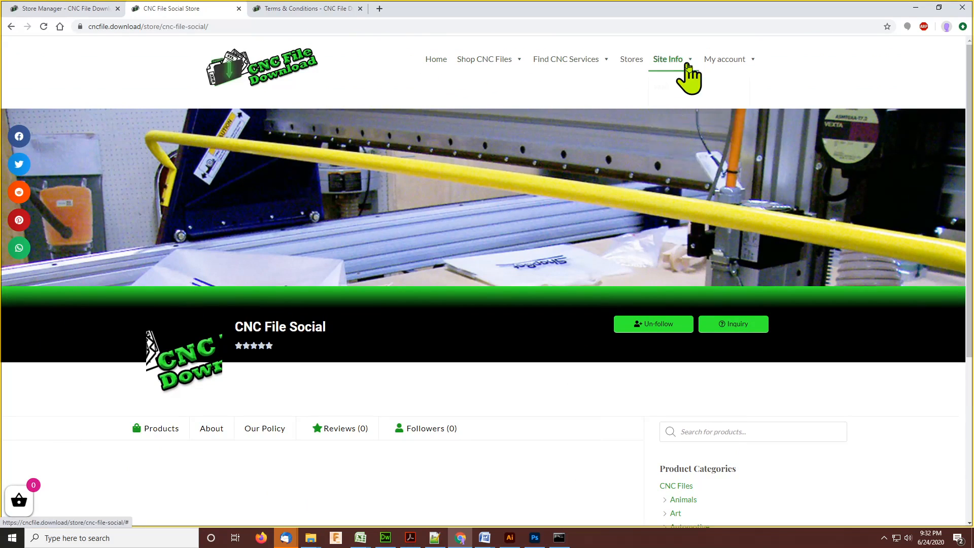
click(727, 53)
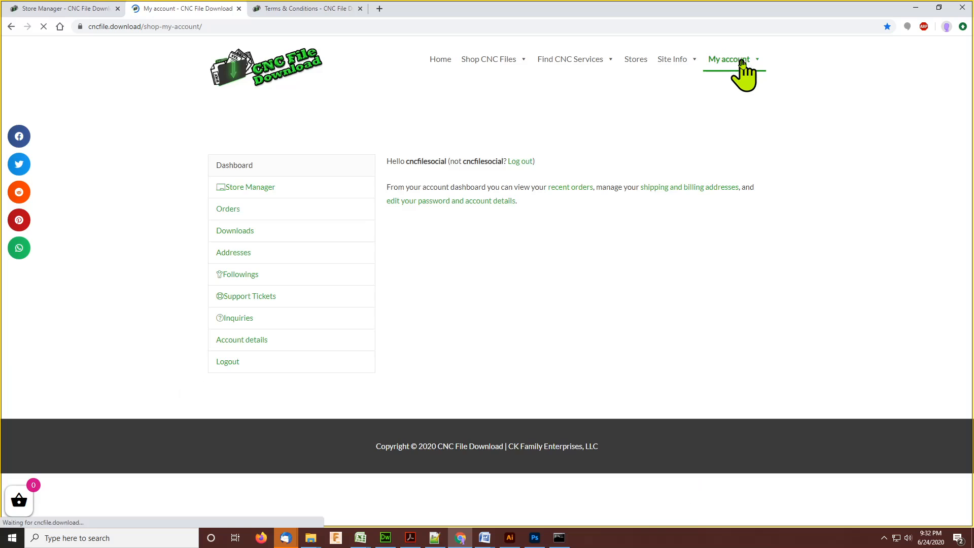
mouse_move(733, 64)
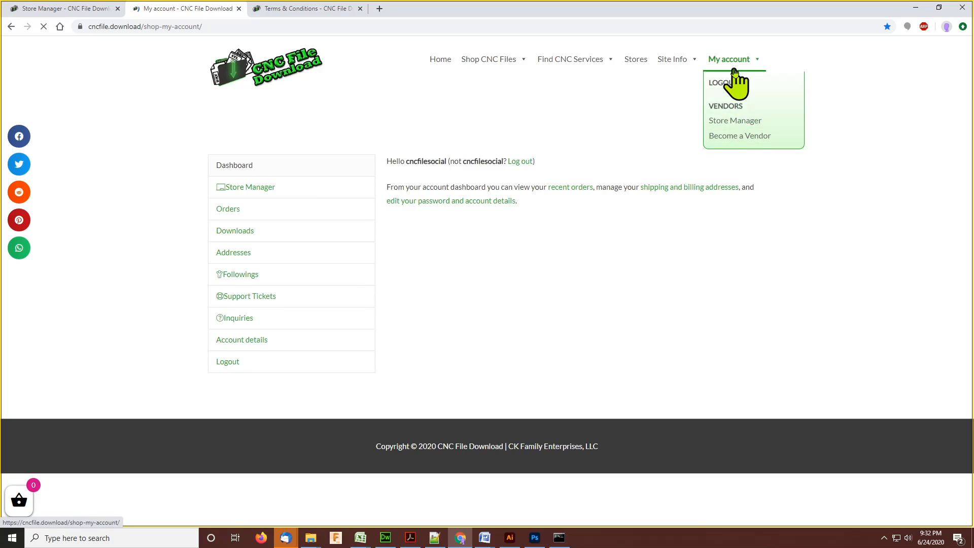
click(742, 122)
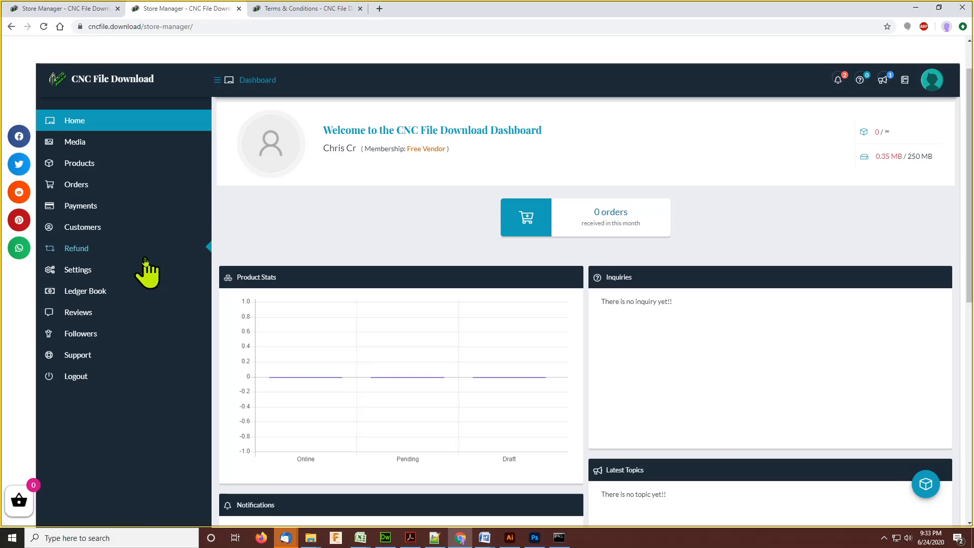
click(117, 269)
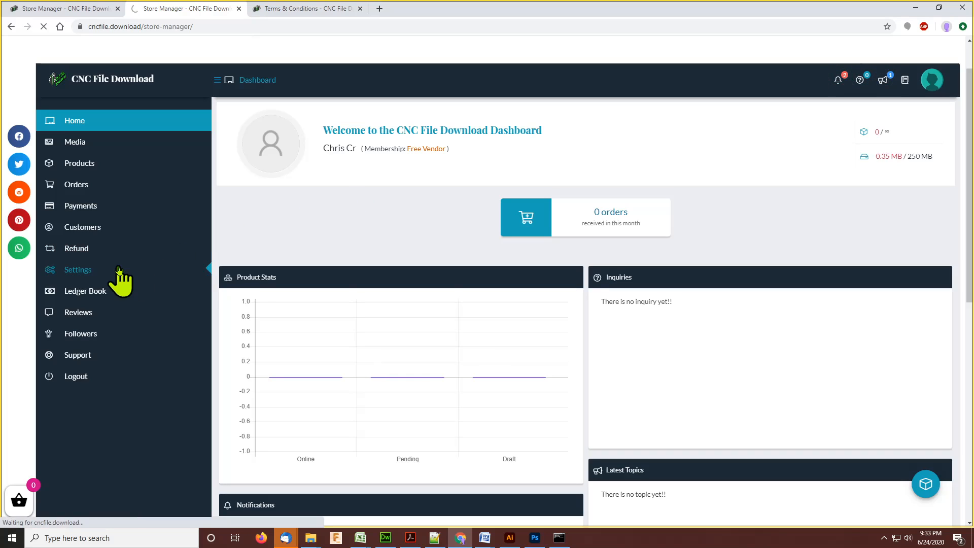